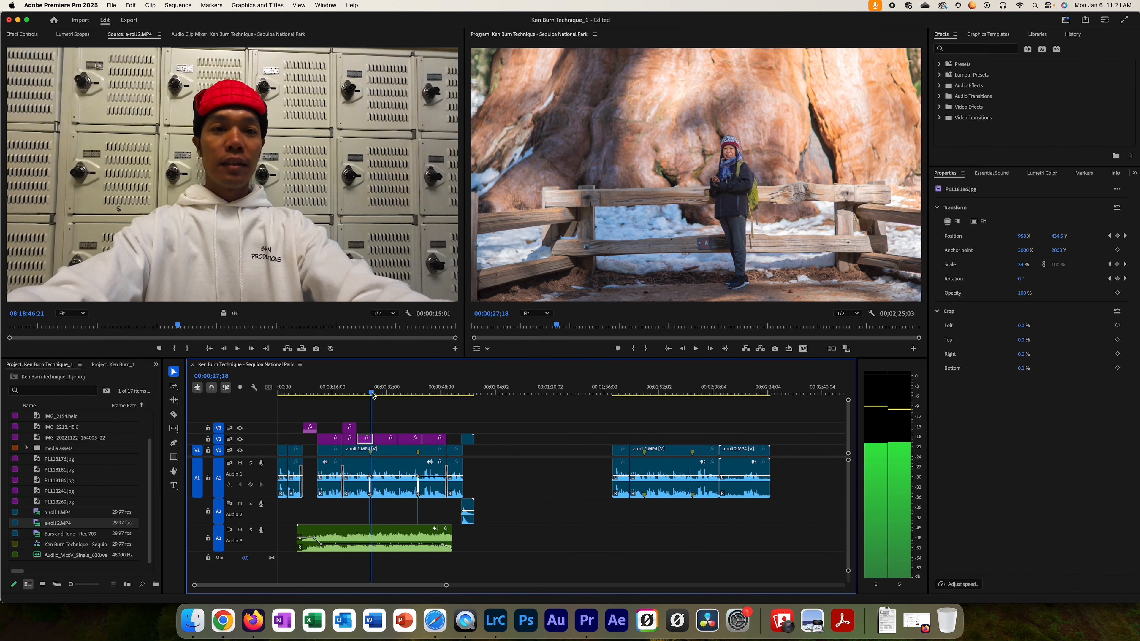
Step: Play the sequence from the selected photo clip to preview the existing photo motion
key("space")
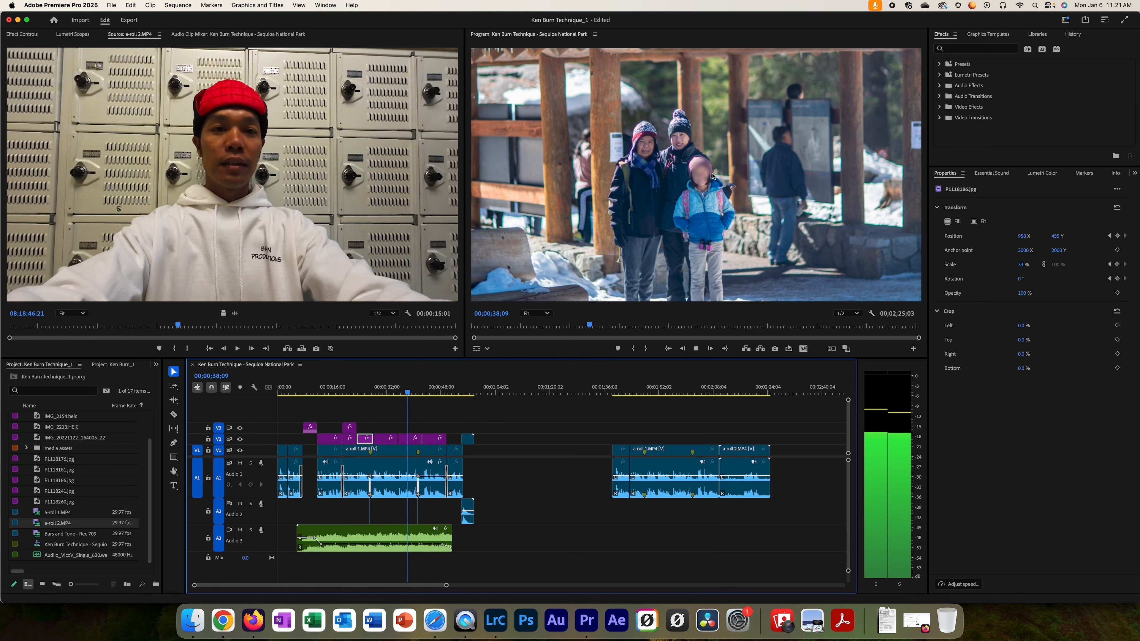
key("space")
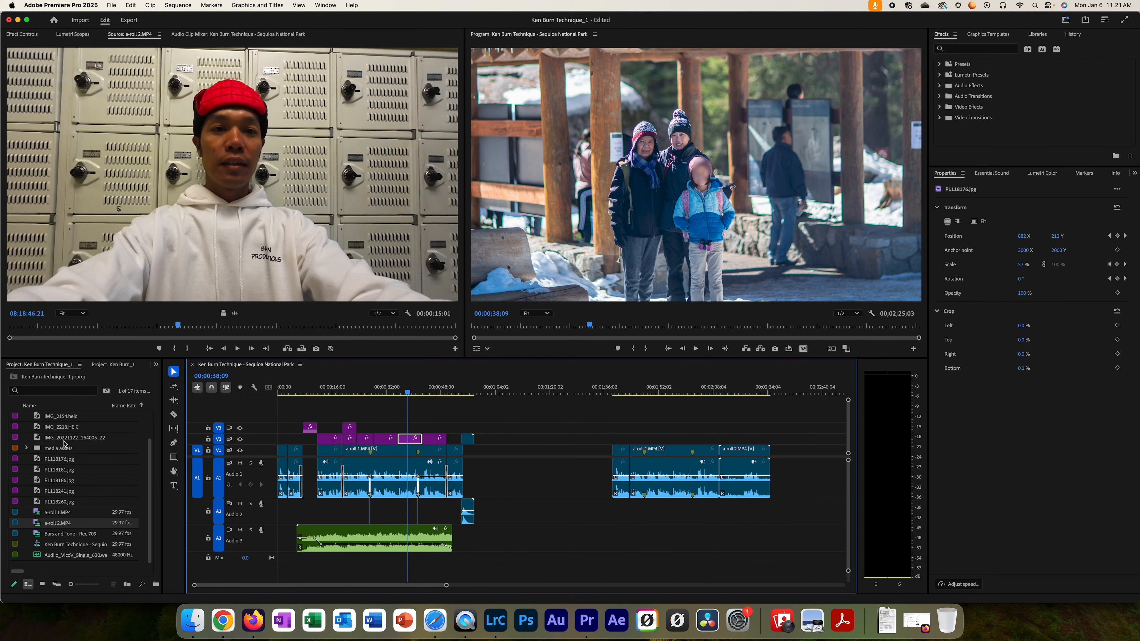
Step: Show the project items as thumbnails and place P1118260.jpg on V2 above a-roll 1.MP4, starting at 00;01;47;22
left_click(42, 584)
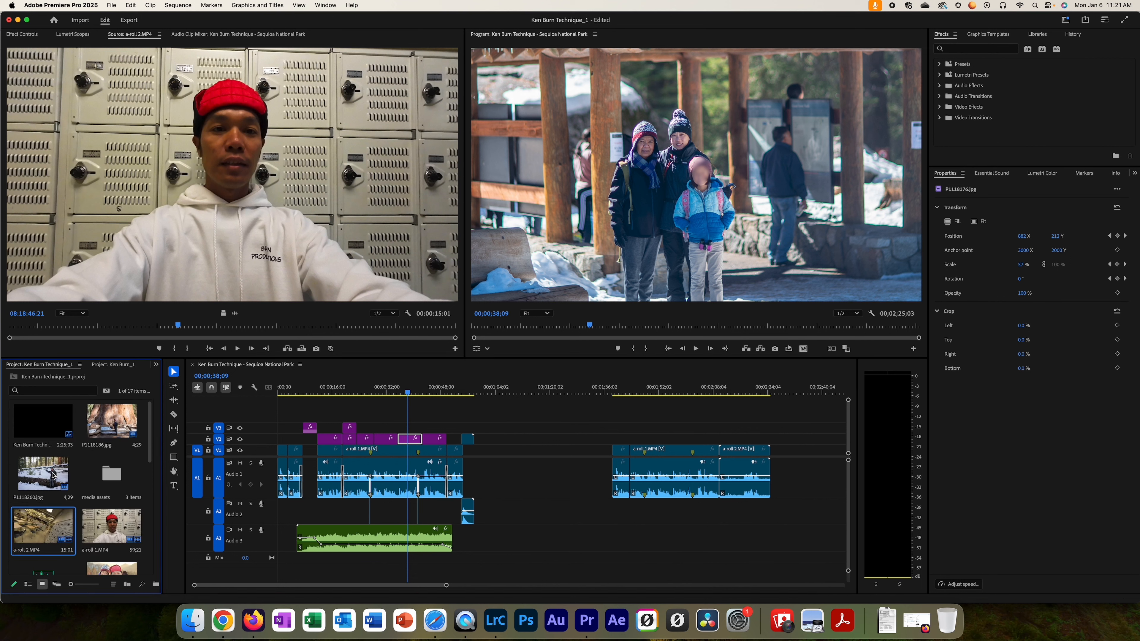
left_click_drag(53, 476, 642, 436)
left_click_drag(640, 393, 650, 395)
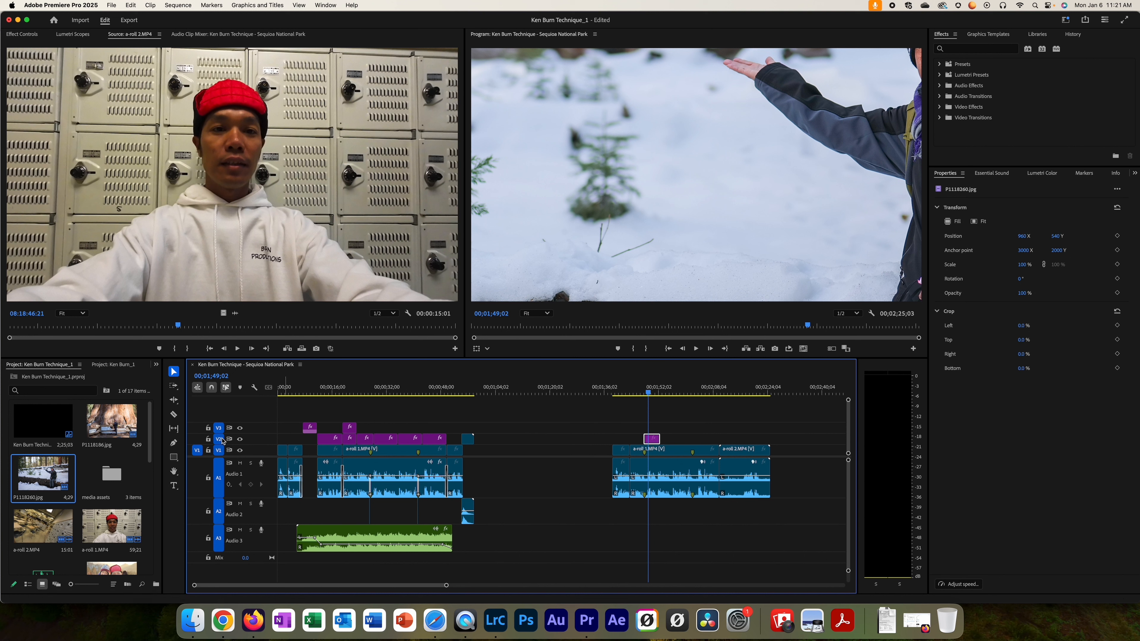
Step: Toggle track targeting on V2 and V3 and step between the edit points at the start and end of P1118260.jpg
left_click(219, 428)
left_click(219, 441)
left_click(219, 428)
key("Up")
key("Down")
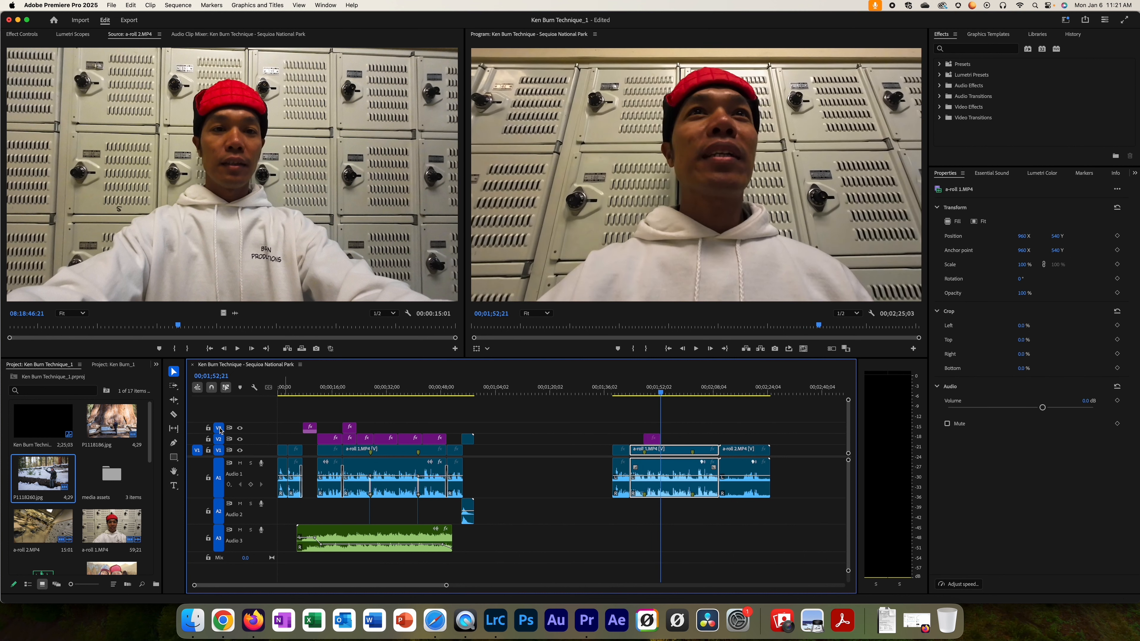
key("Up")
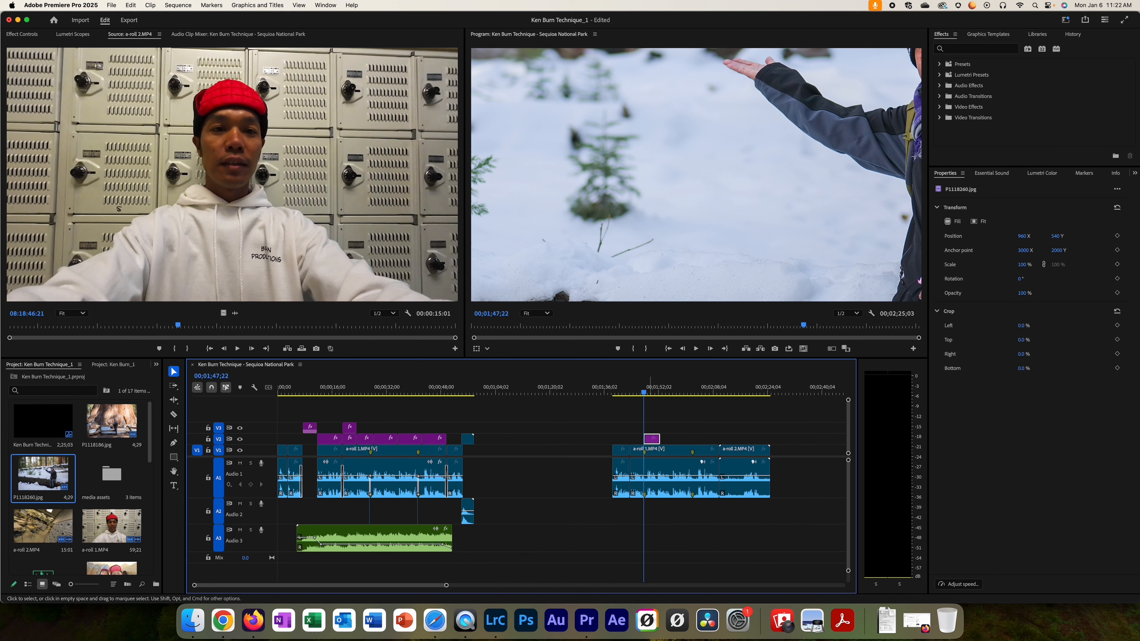
Step: Move the P1118176.jpg clip from V2 to V3 after the P1118260.jpg clip, starting at about 00;01;57;01
mouse_move(345, 428)
left_mouse_down()
mouse_move(636, 393)
mouse_move(687, 426)
mouse_move(348, 429)
left_mouse_up()
left_click_drag(408, 440, 686, 427)
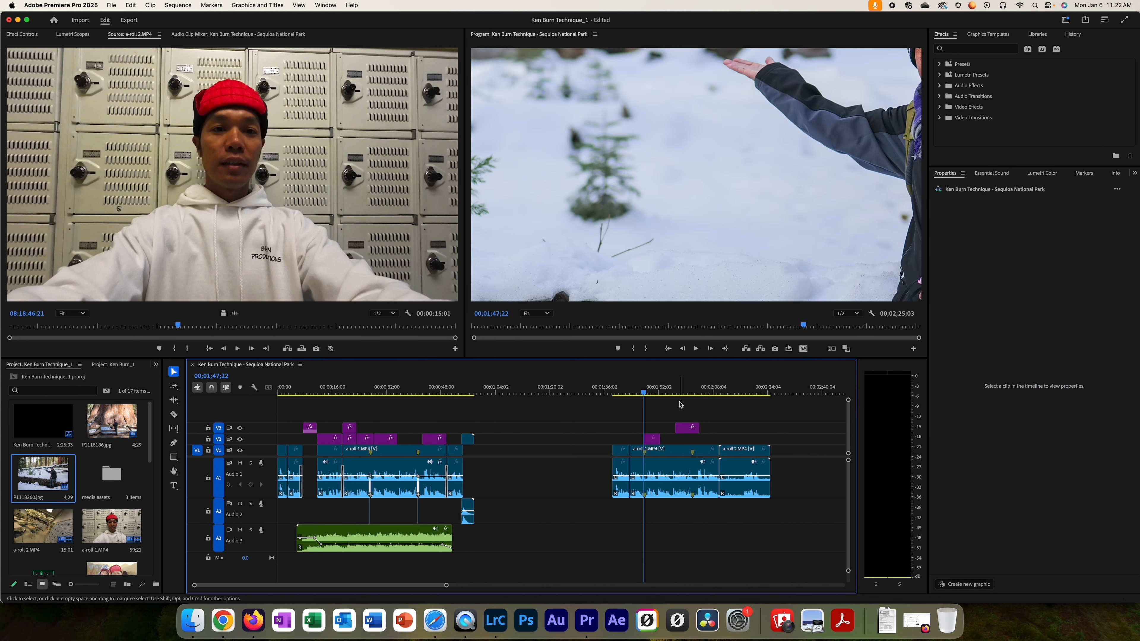
Step: Turn off targeting for V3 and step through the edit points around the two photo clips
left_click(219, 428)
key("Up")
key("Down")
key("Down")
key("Down")
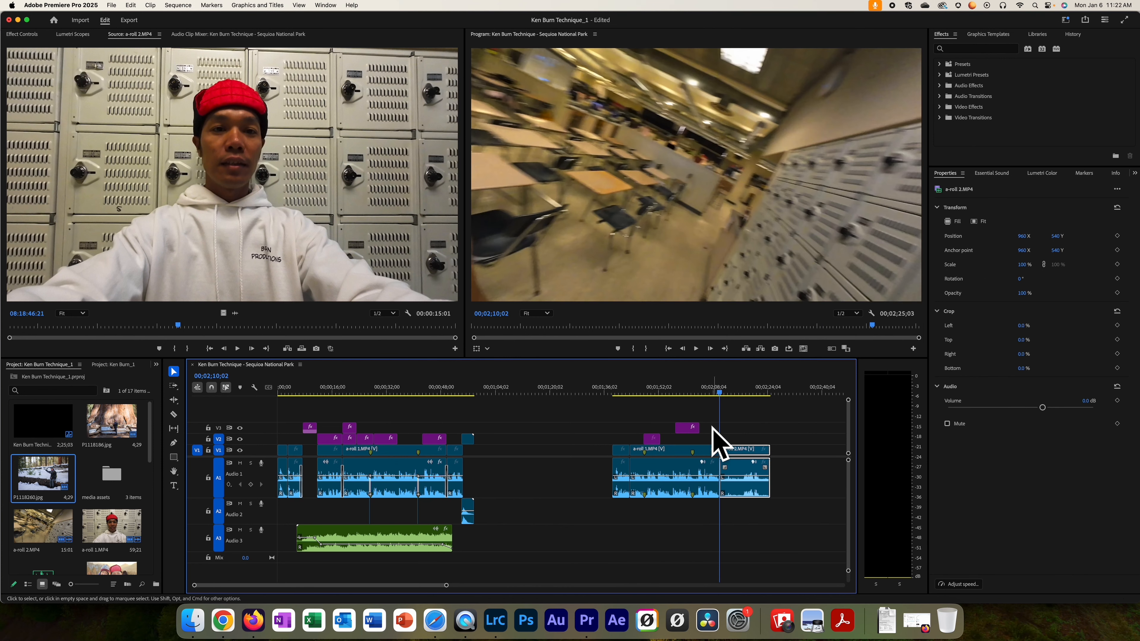
Step: Turn targeting for V3 back on, step through the photo clips' edit points and return to the start of P1118260.jpg
left_click(219, 428)
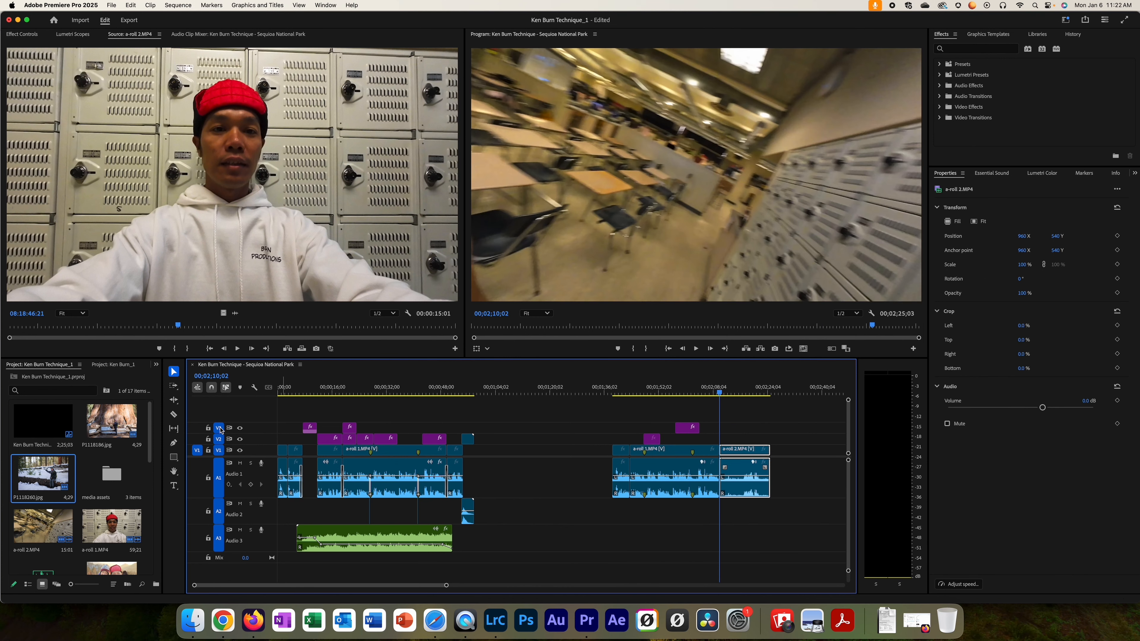
key("Up")
key("Up")
key("Up")
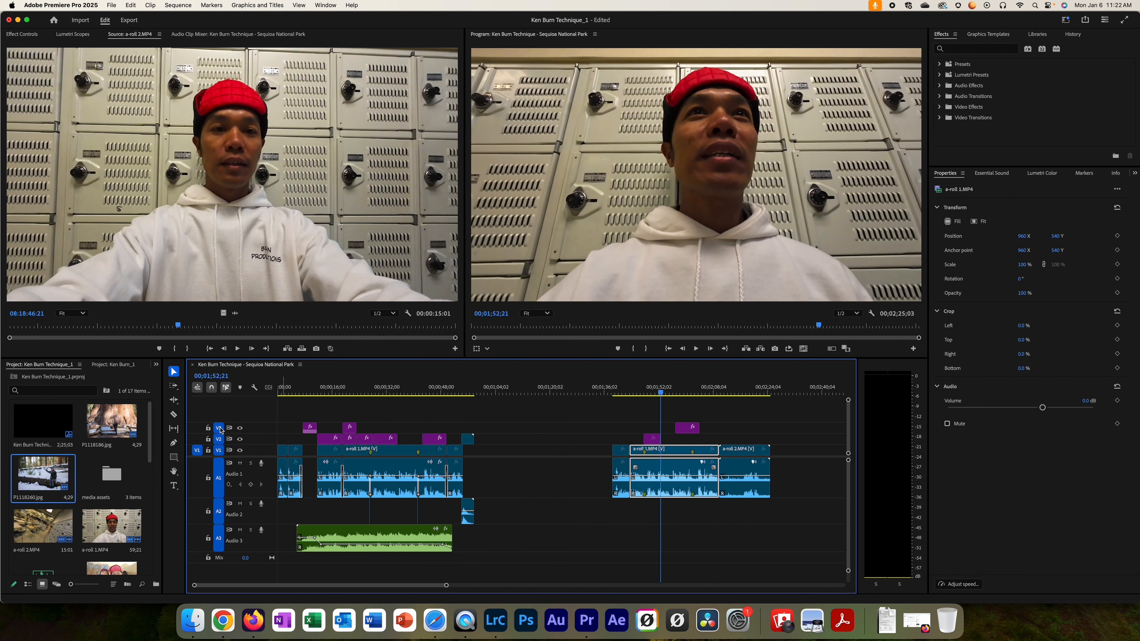
key("Up")
key("Down")
key("Down")
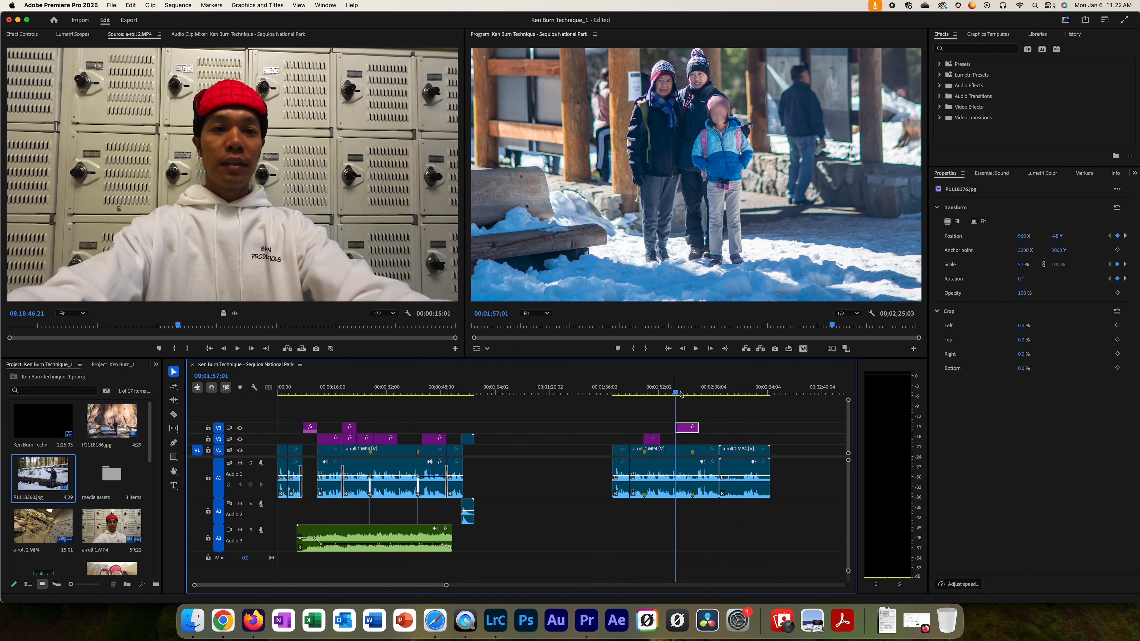
key("Up")
key("Up")
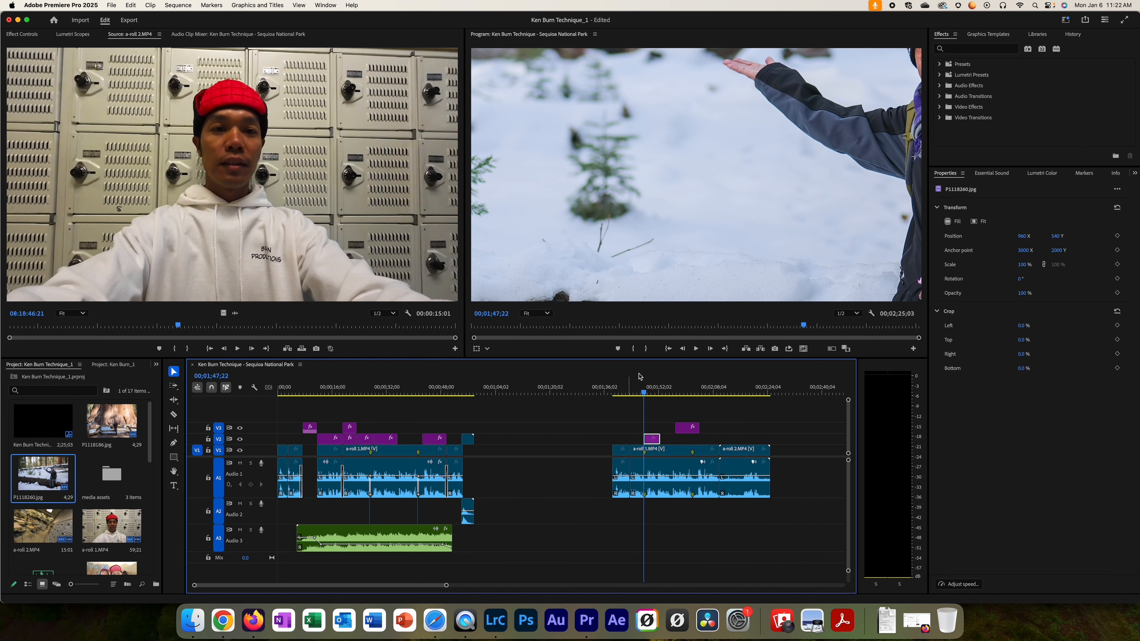
Step: Add Position, Scale and Rotation keyframes at the first frame of P1118260.jpg, with Scale 60 and horizontal Position 841
left_click(24, 34)
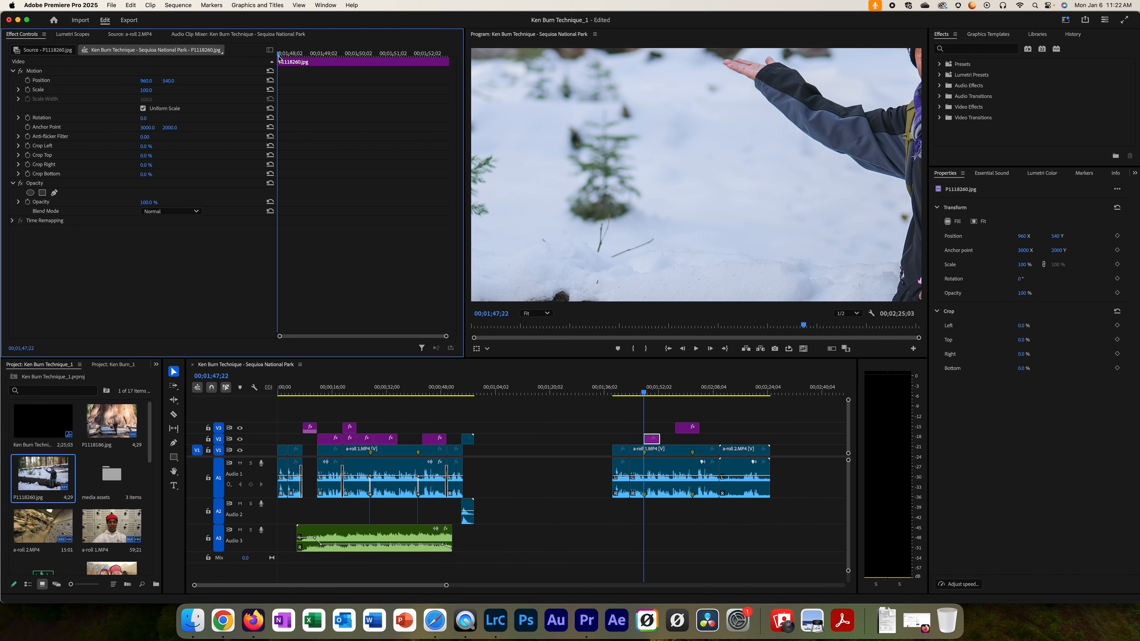
left_click_drag(279, 55, 236, 70)
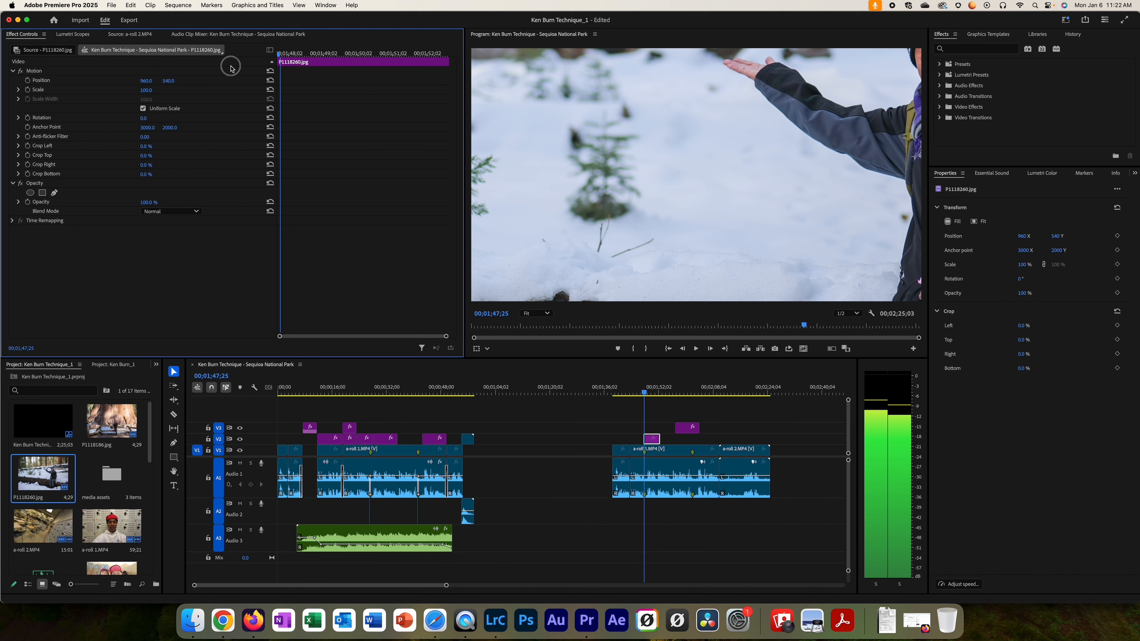
left_click(28, 80)
left_click(28, 90)
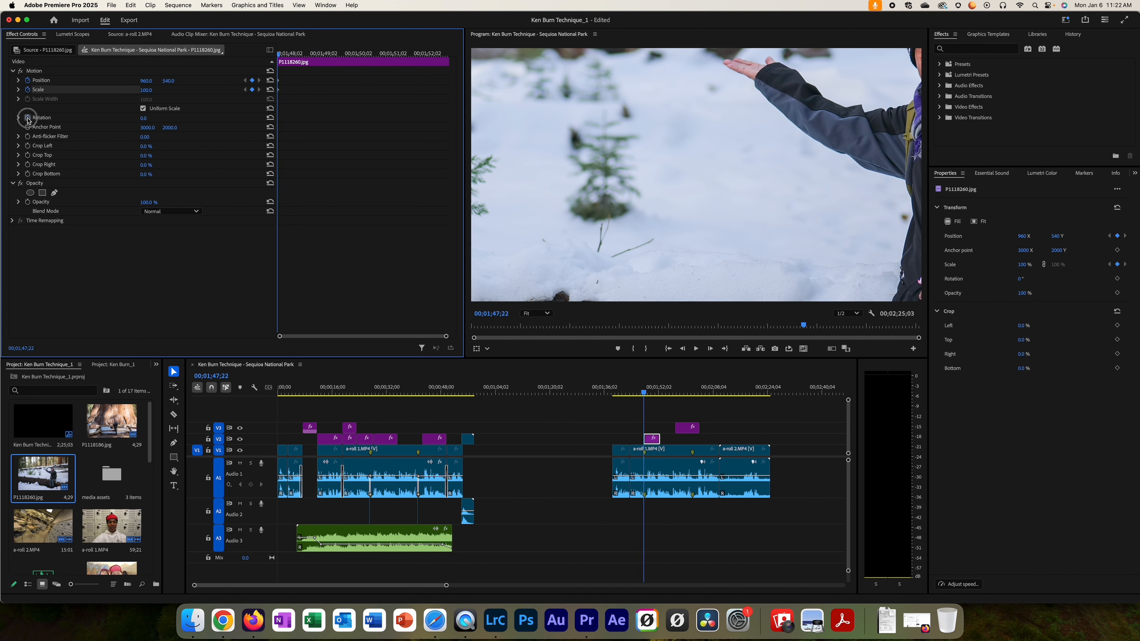
left_click(28, 119)
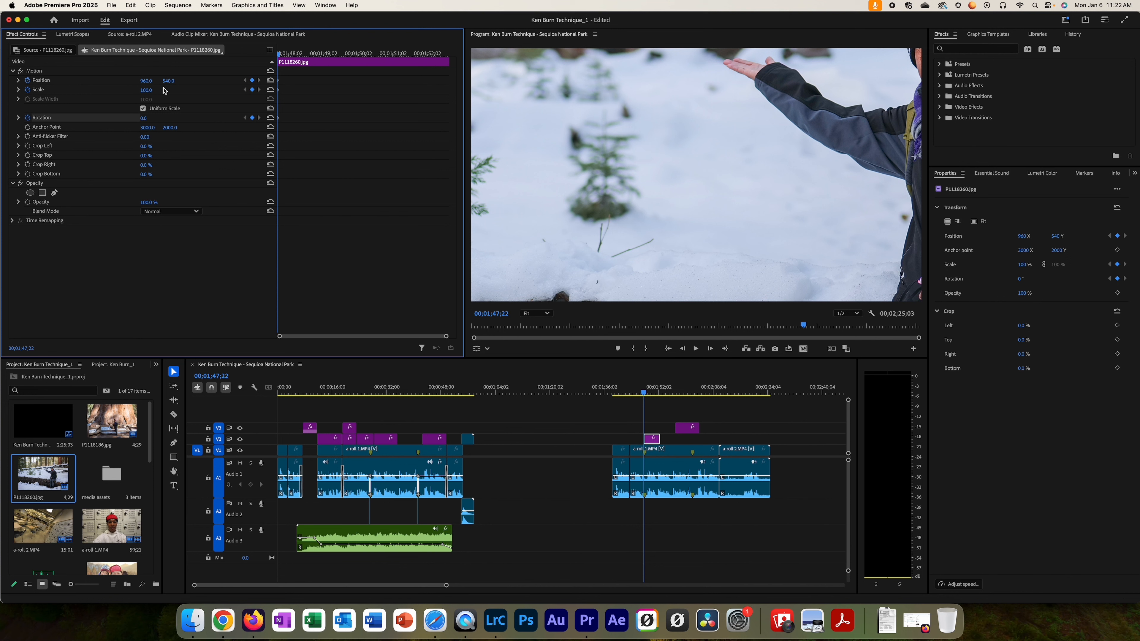
left_click_drag(149, 90, 110, 80)
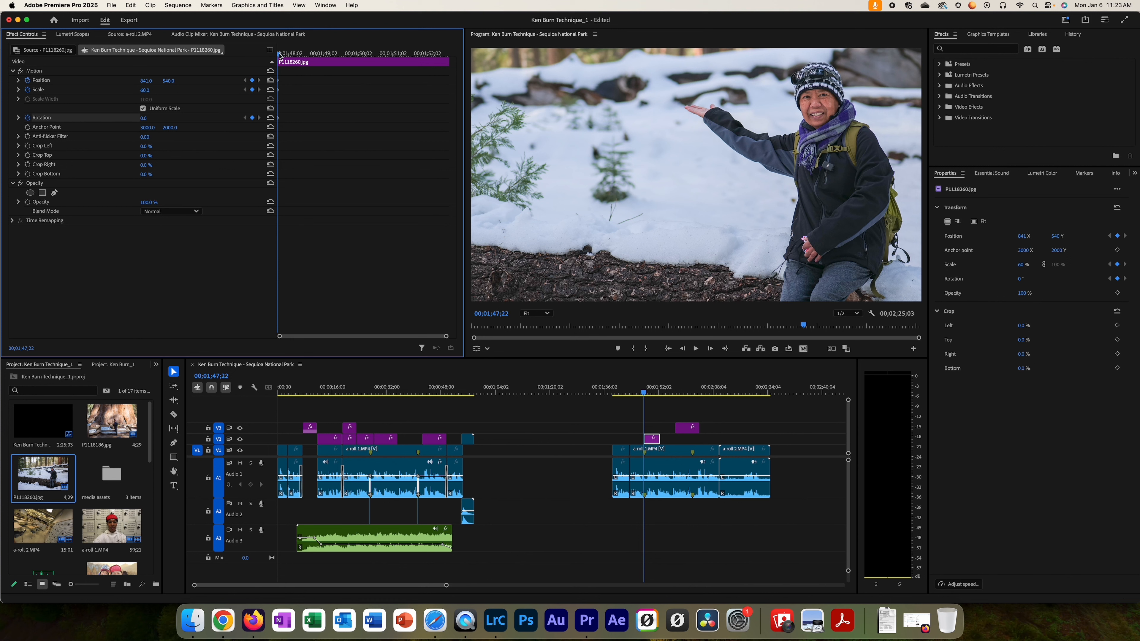
Step: Add Position, Scale and Rotation keyframes at the last frame of P1118260.jpg, with Scale 40 and horizontal Position 1119
left_click_drag(279, 54, 507, 92)
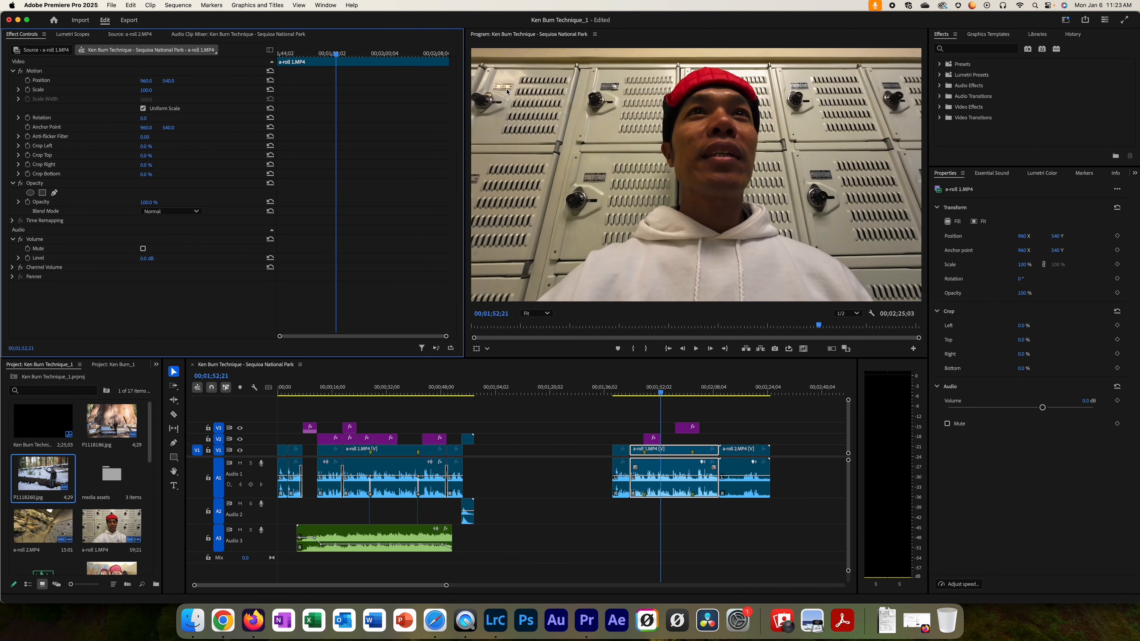
key("Left")
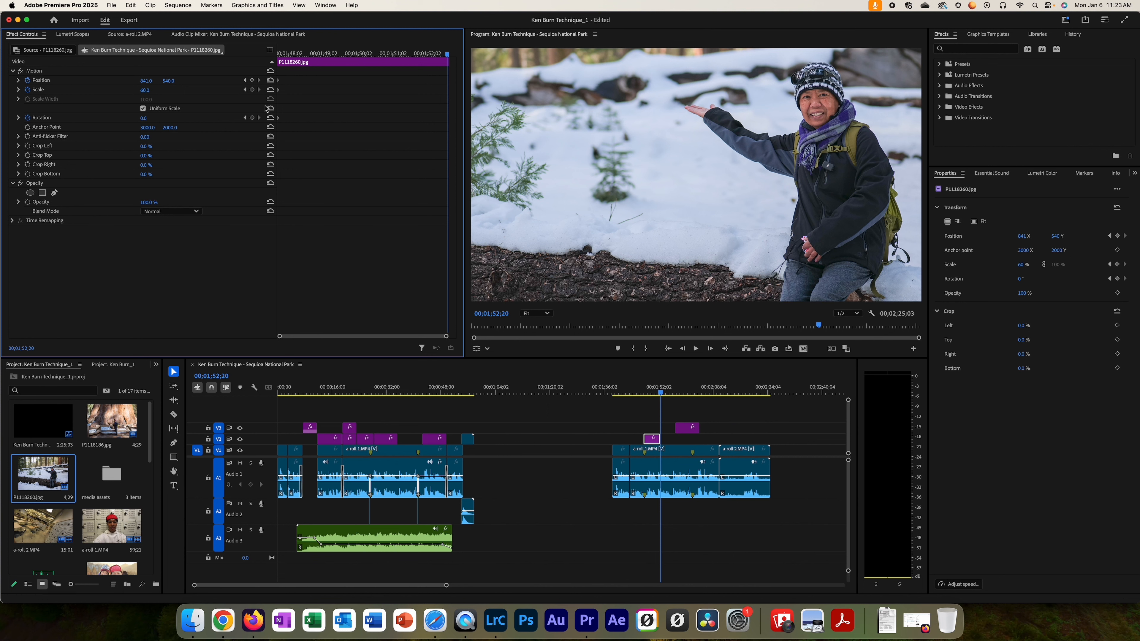
left_click(252, 81)
left_click(252, 90)
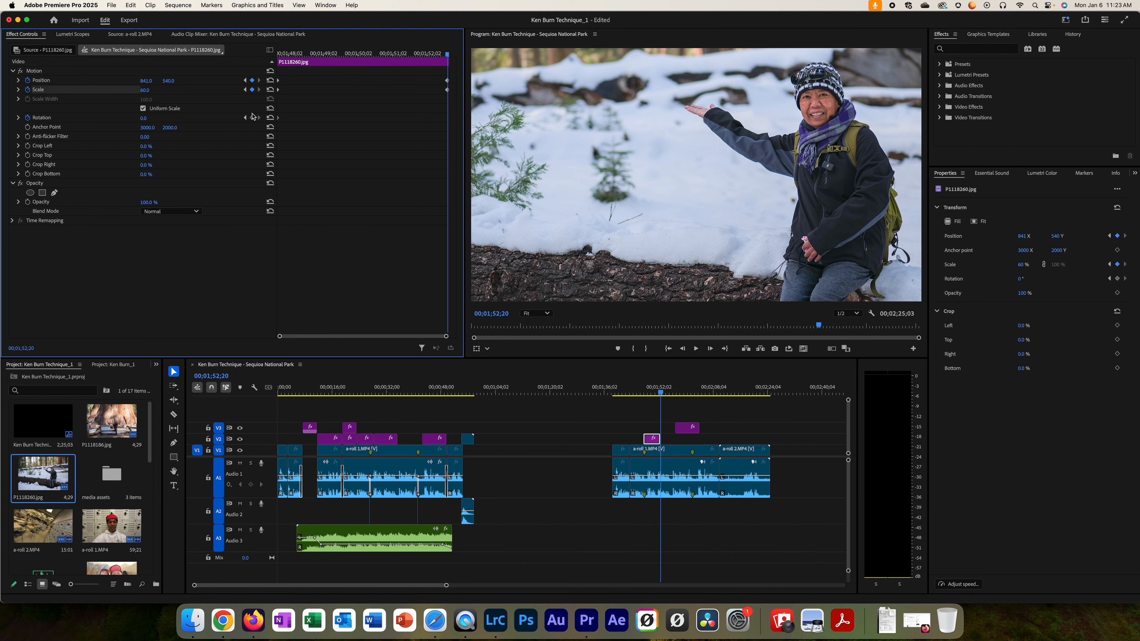
left_click(252, 117)
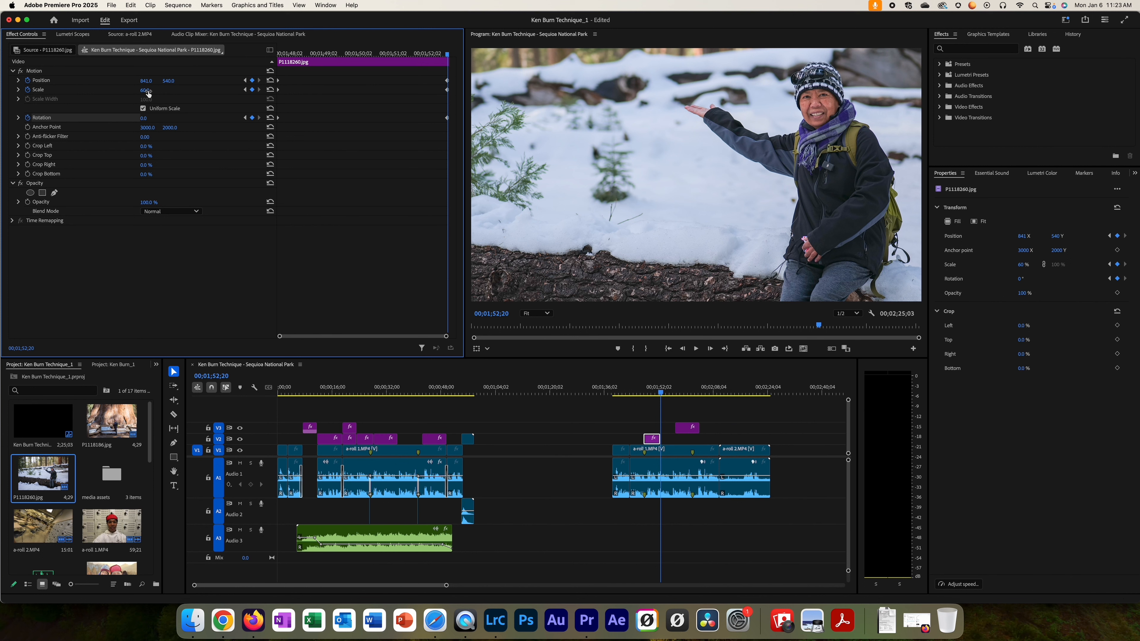
left_click_drag(144, 91, 135, 90)
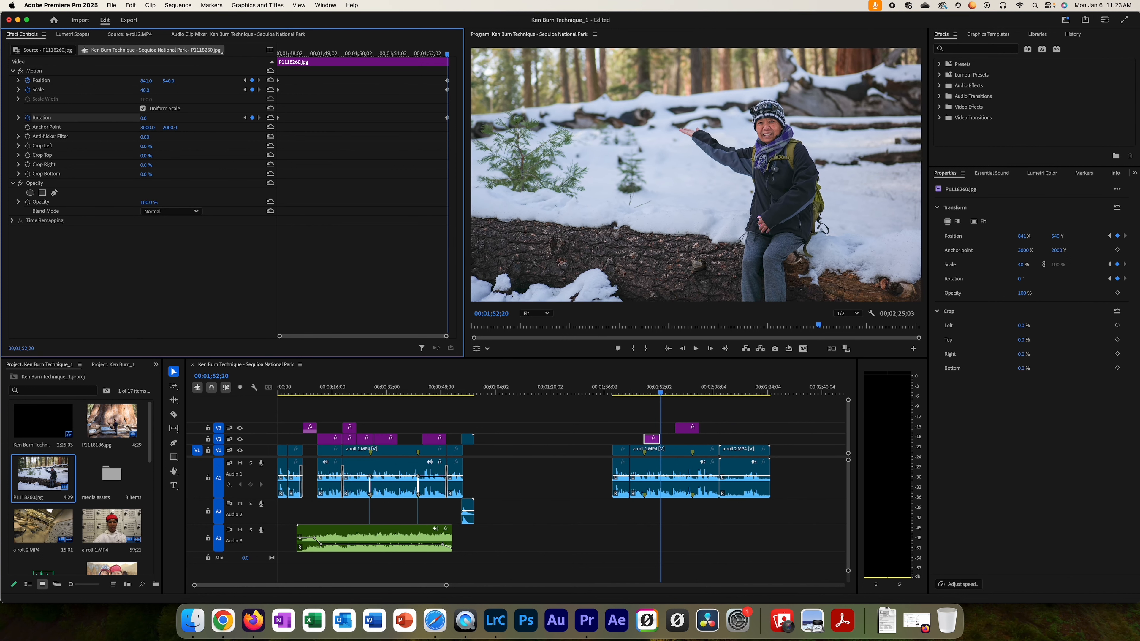
left_click_drag(160, 84, 260, 85)
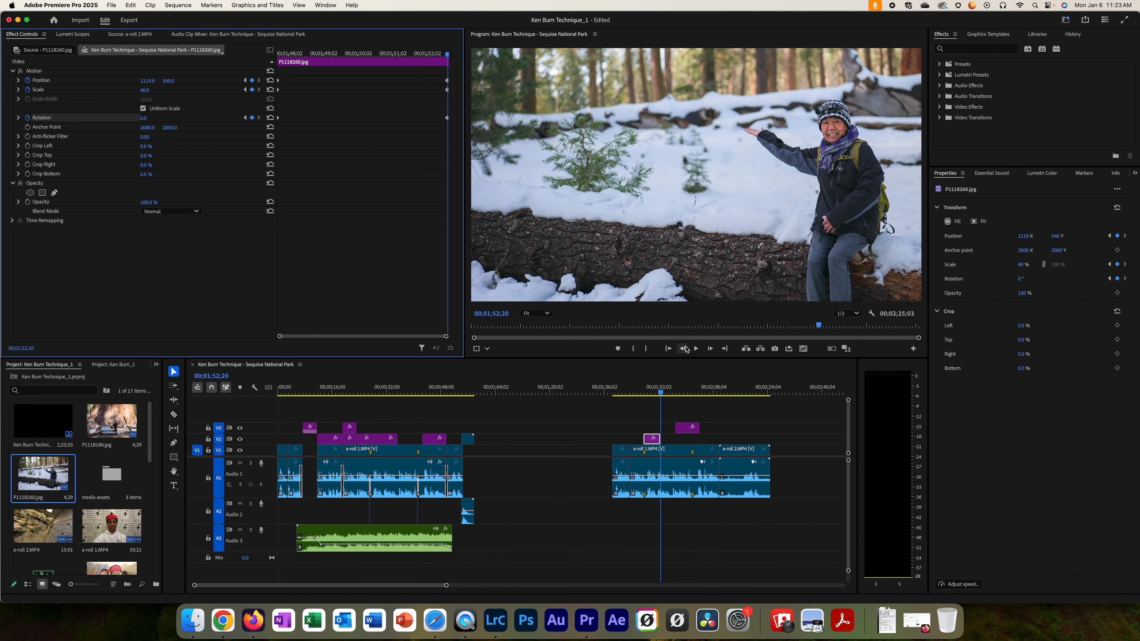
Step: Play the P1118260.jpg clip from its start to preview the keyframed zoom-out and pan
left_click_drag(293, 61, 275, 61)
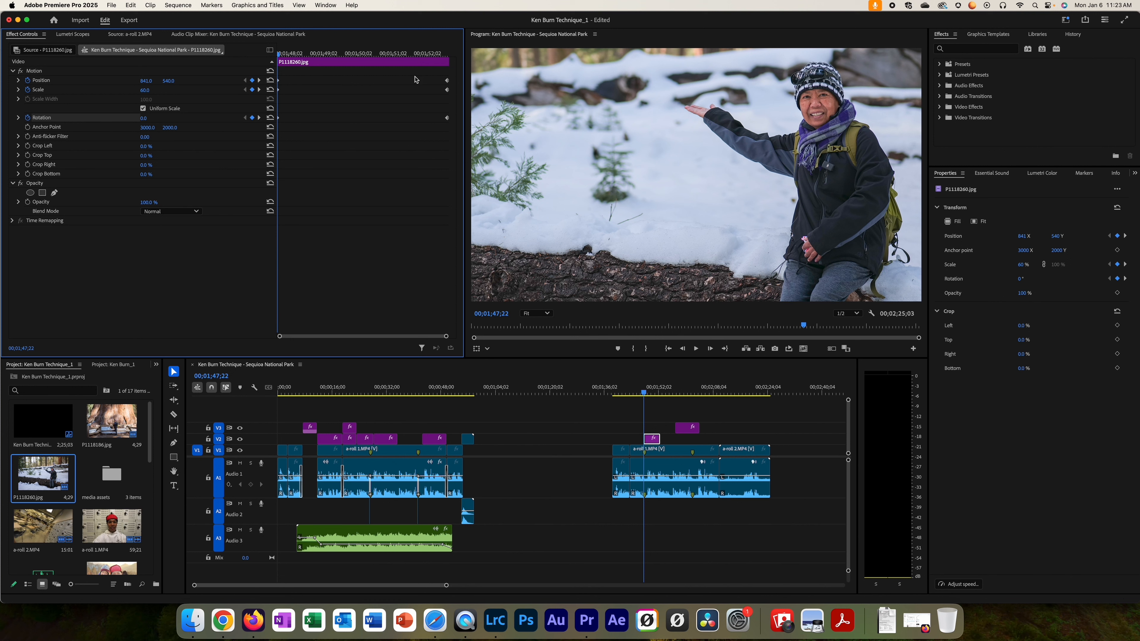
key("space")
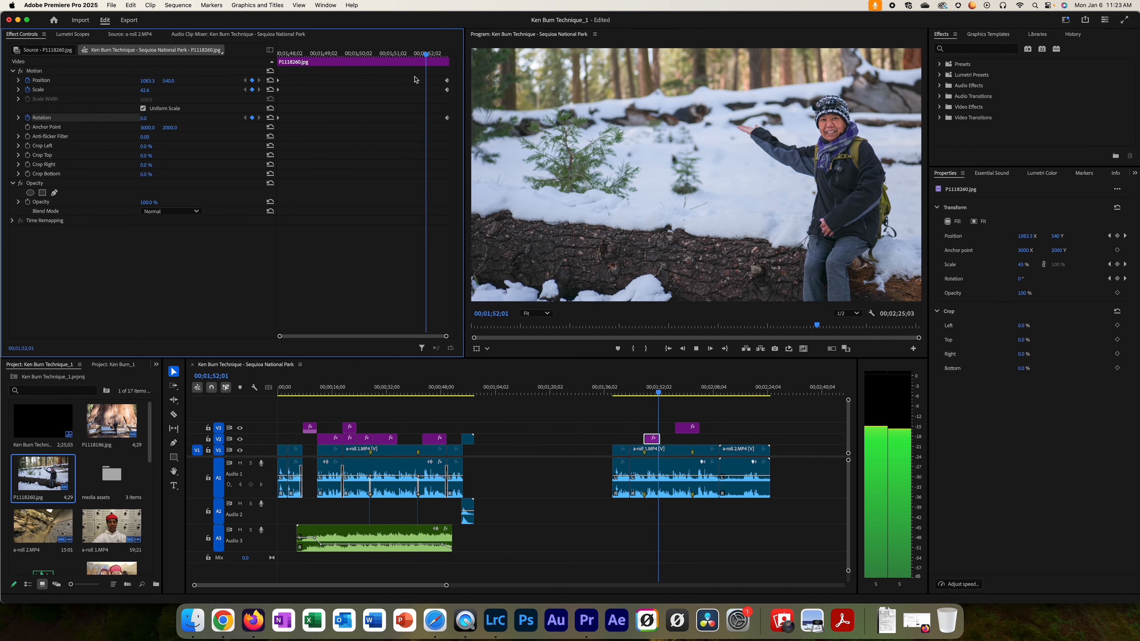
key("space")
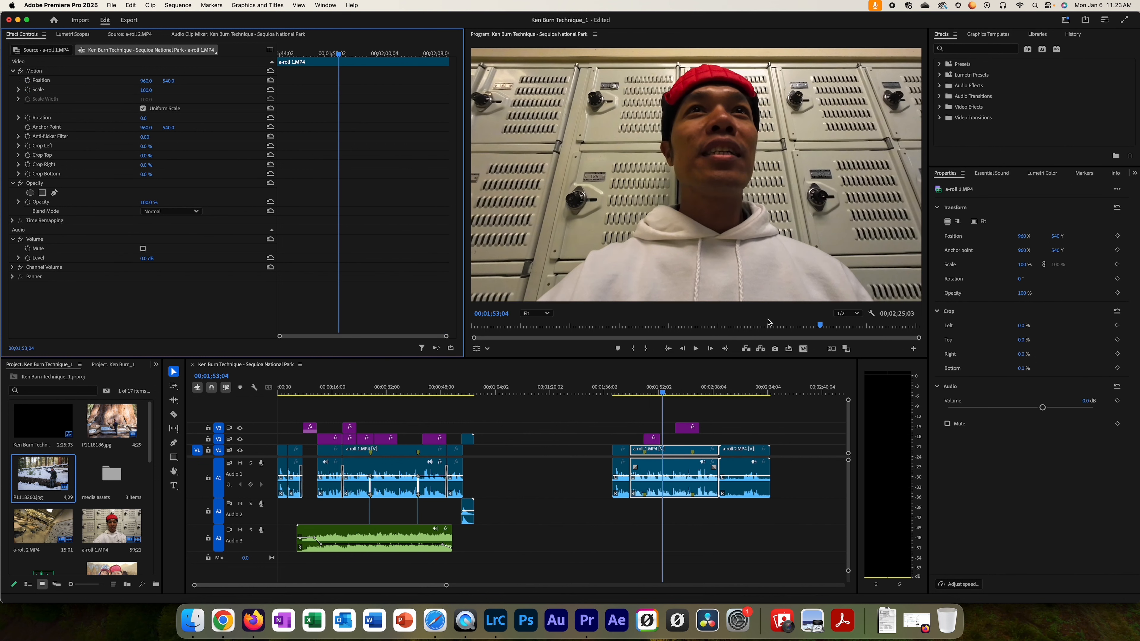
Step: Move the three ending keyframes of P1118260.jpg close to the clip's start and play back the faster motion
left_click_drag(663, 394, 656, 394)
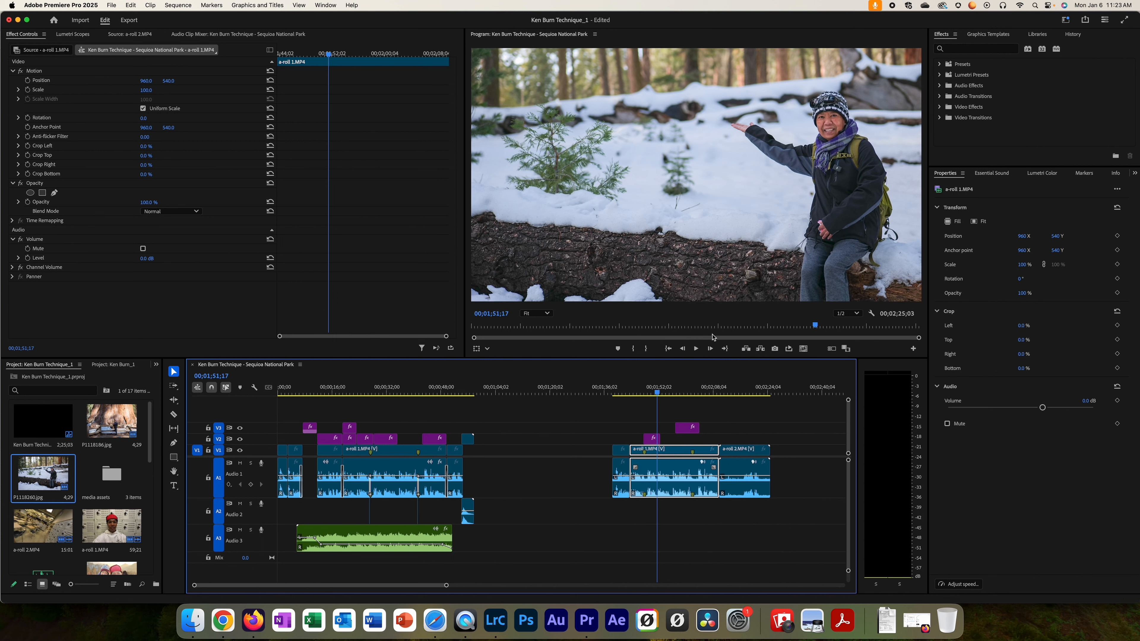
left_click(652, 440)
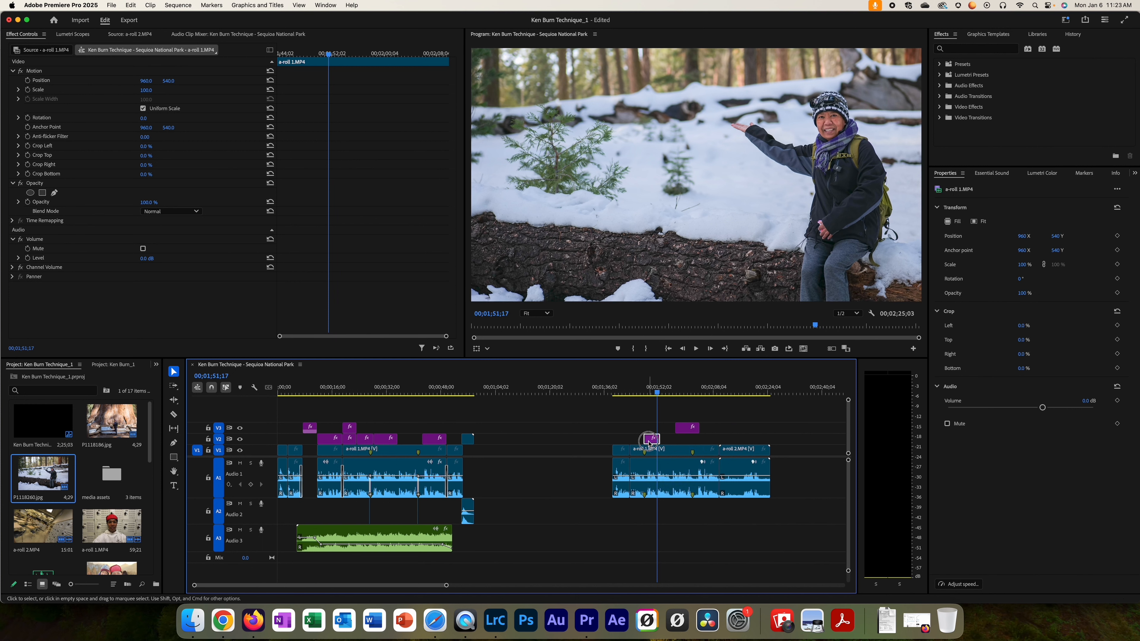
left_click_drag(422, 79, 304, 128)
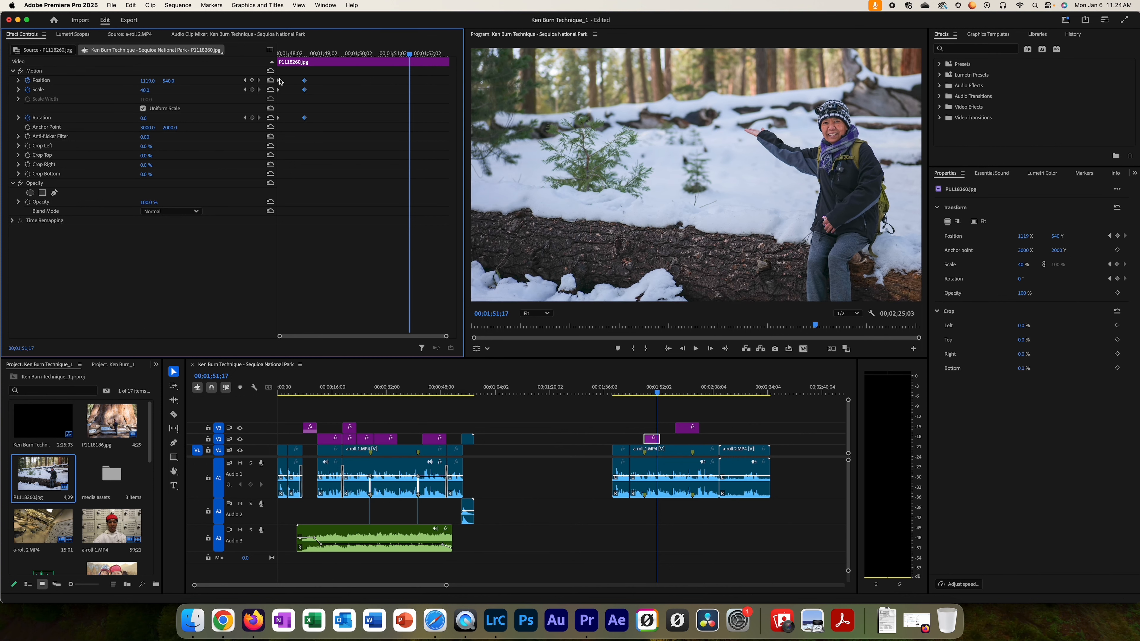
left_click_drag(310, 55, 276, 57)
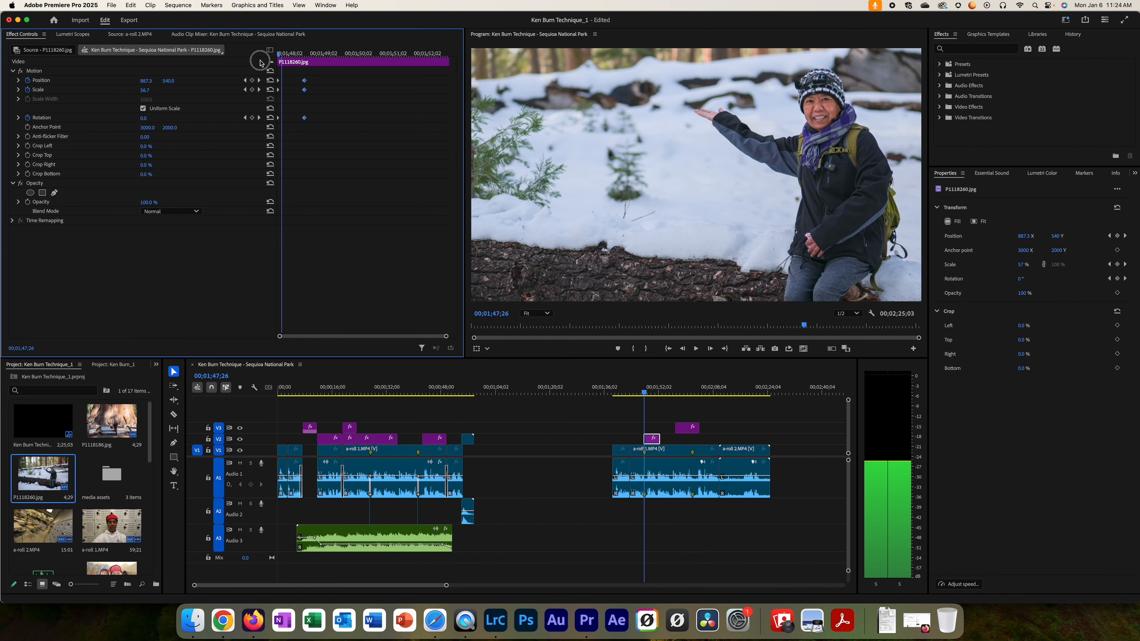
key("space")
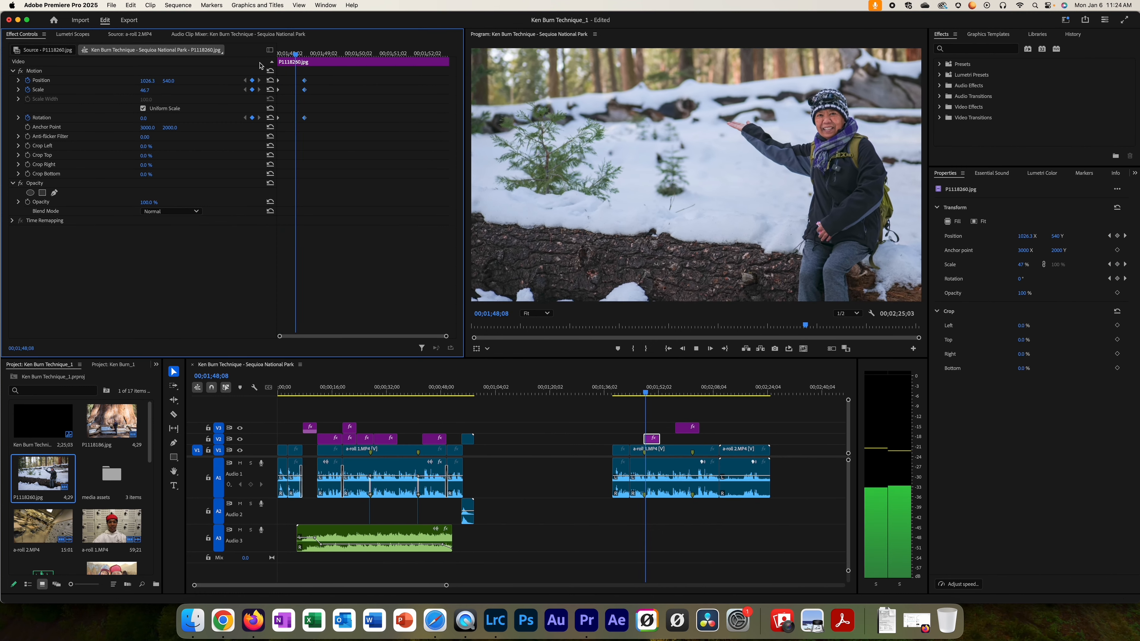
key("space")
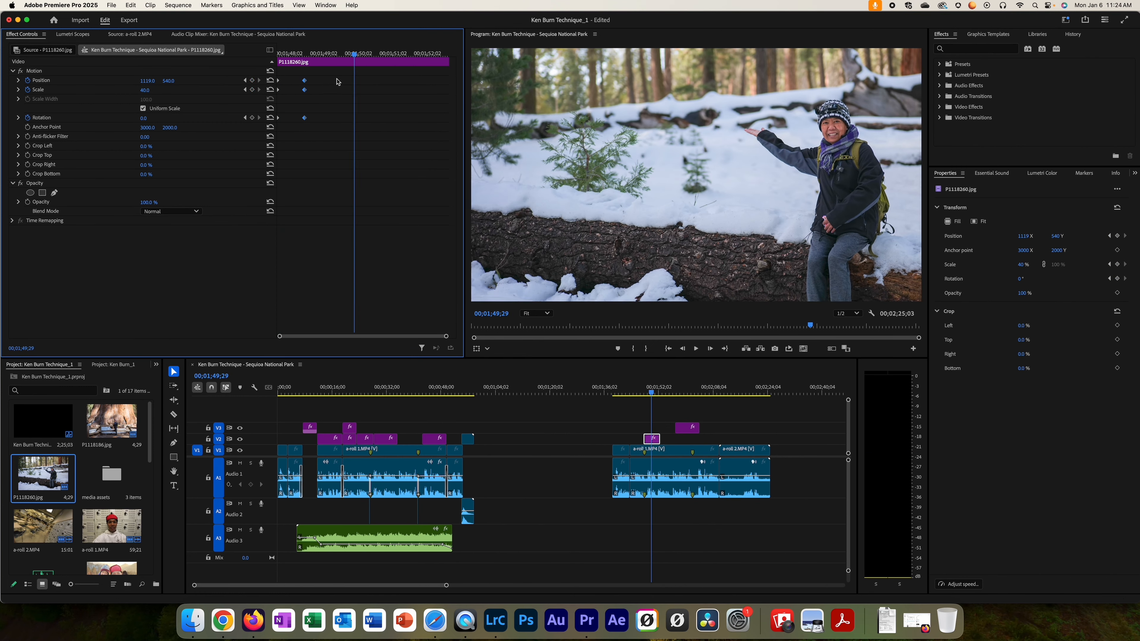
Step: Move the three ending keyframes of P1118260.jpg to about 00;01;51;02 and play back the slower motion
mouse_move(329, 79)
left_mouse_down()
mouse_move(289, 150)
mouse_move(307, 118)
mouse_move(392, 122)
left_mouse_up()
key("space")
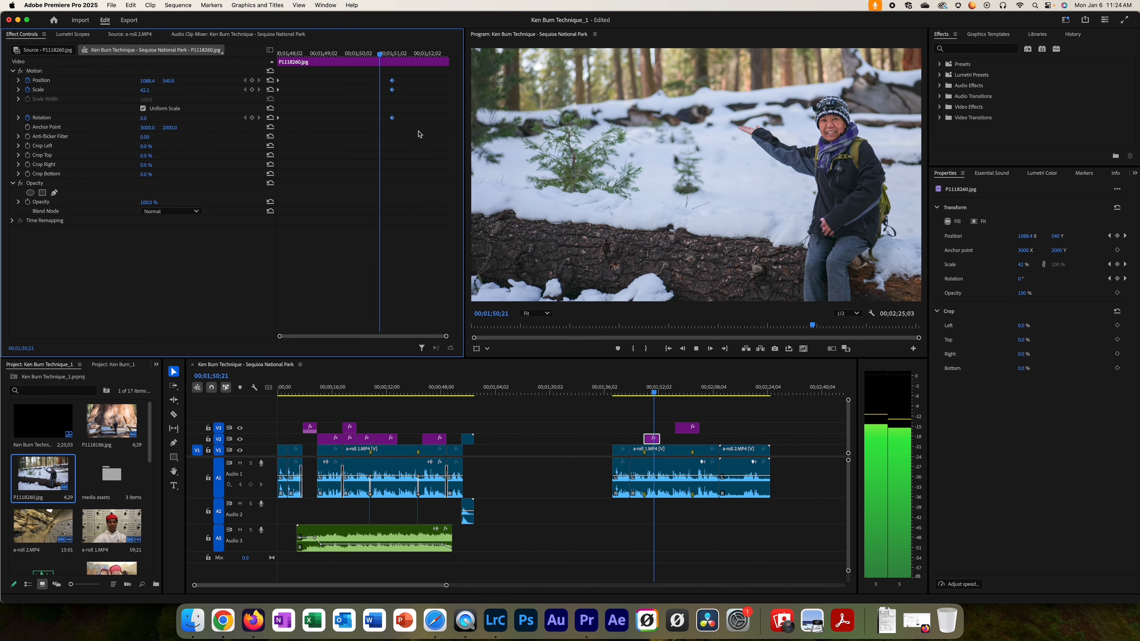
key("space")
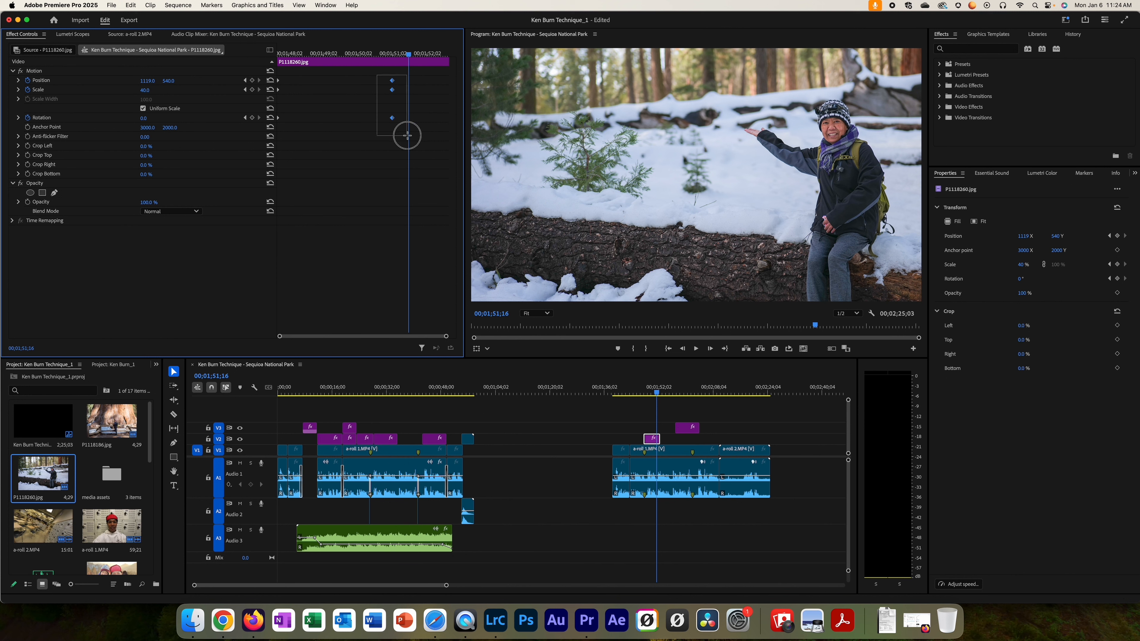
Step: Apply Ease In temporal interpolation to the three ending keyframes of P1118260.jpg and play the clip from its start
right_click(392, 118)
mouse_move(434, 204)
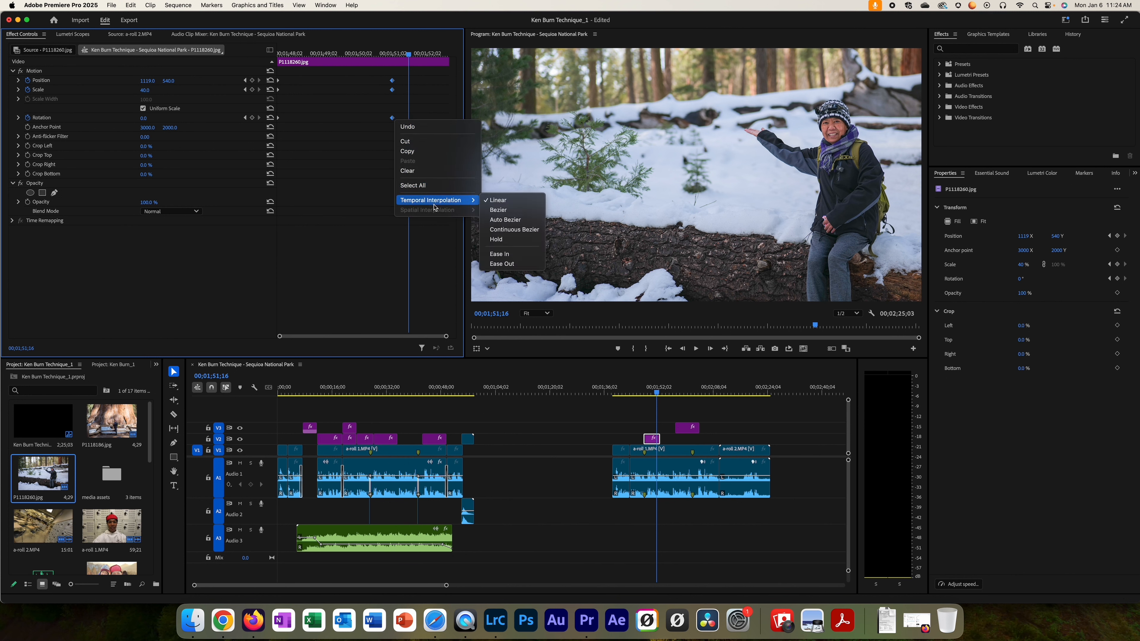
left_click(515, 256)
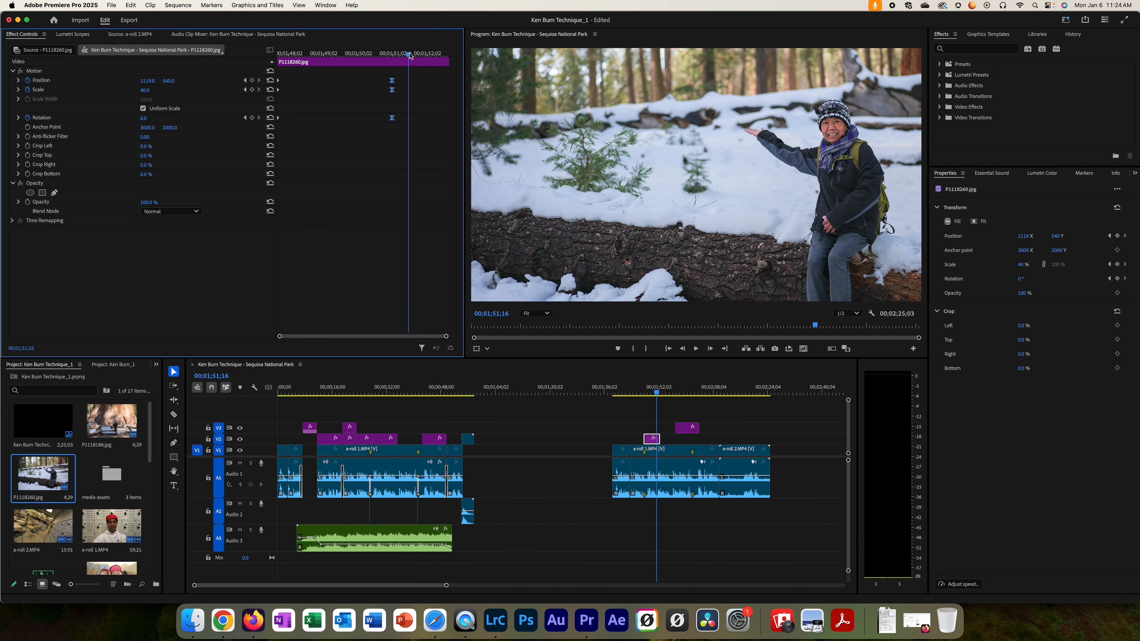
left_click_drag(409, 56, 288, 54)
key("space")
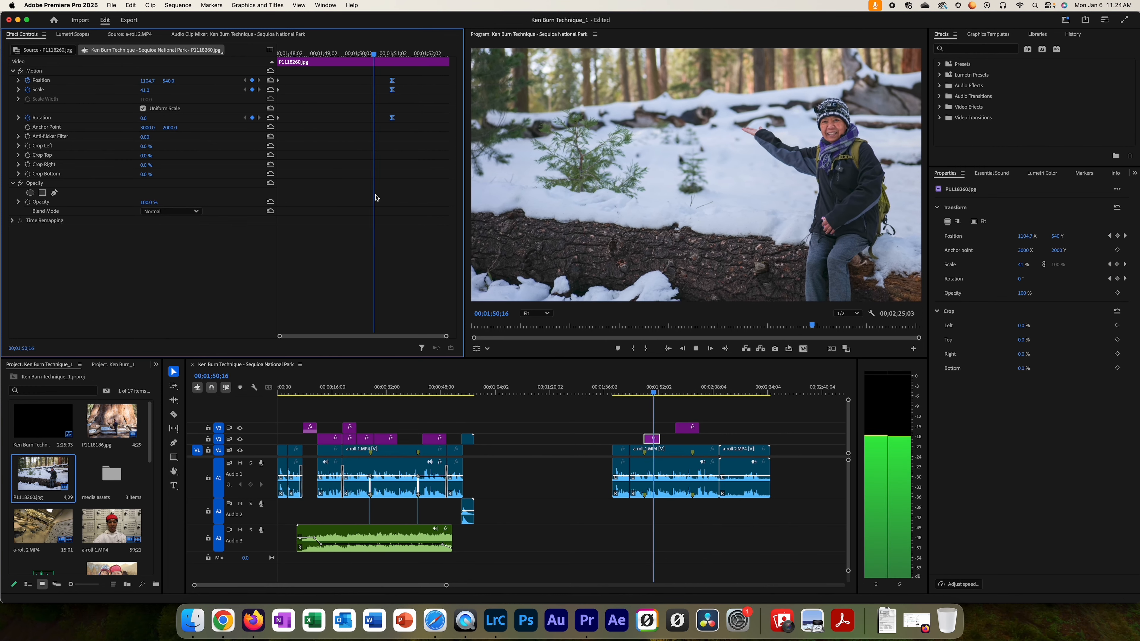
key("space")
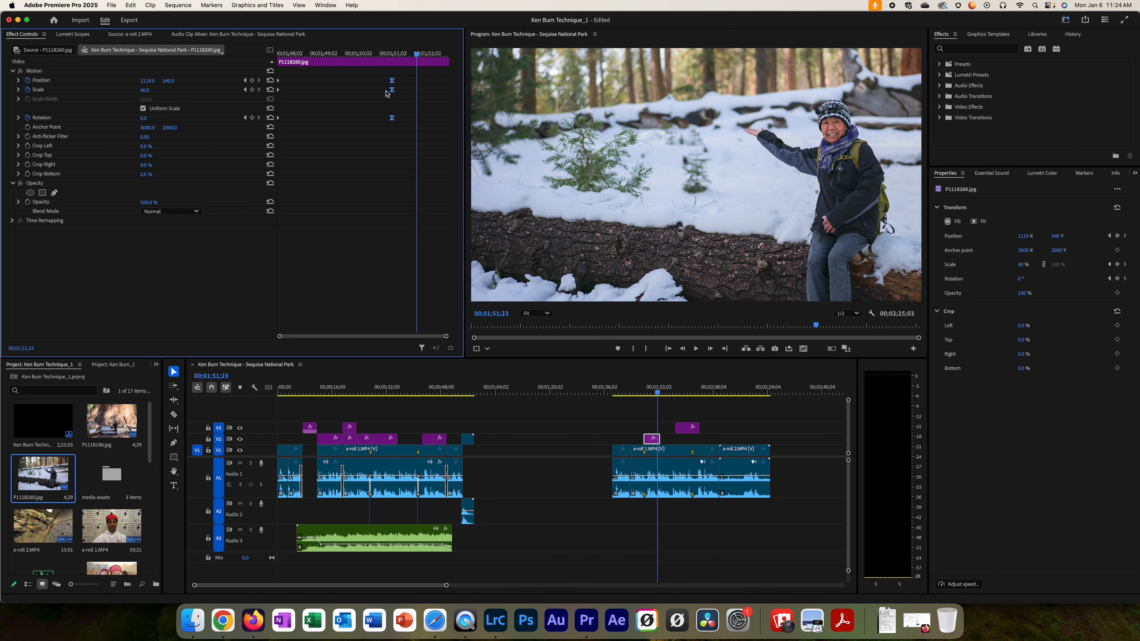
Step: Undo the Ease In on the ending keyframes and play the linear motion from the clip's start for comparison
left_click_drag(417, 55, 289, 54)
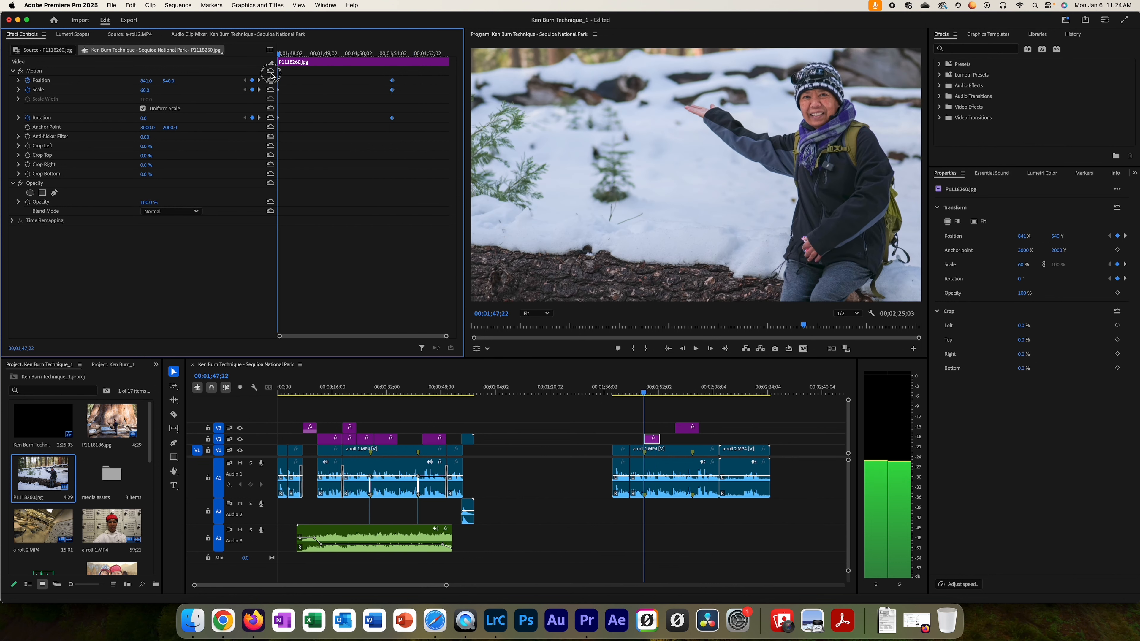
key("space")
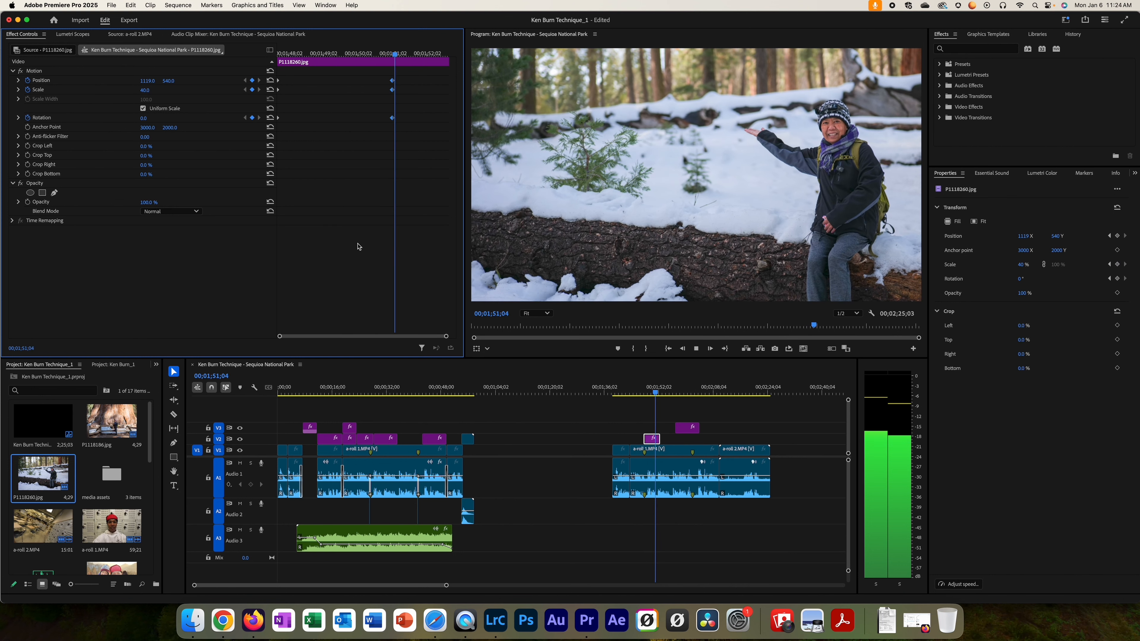
key("space")
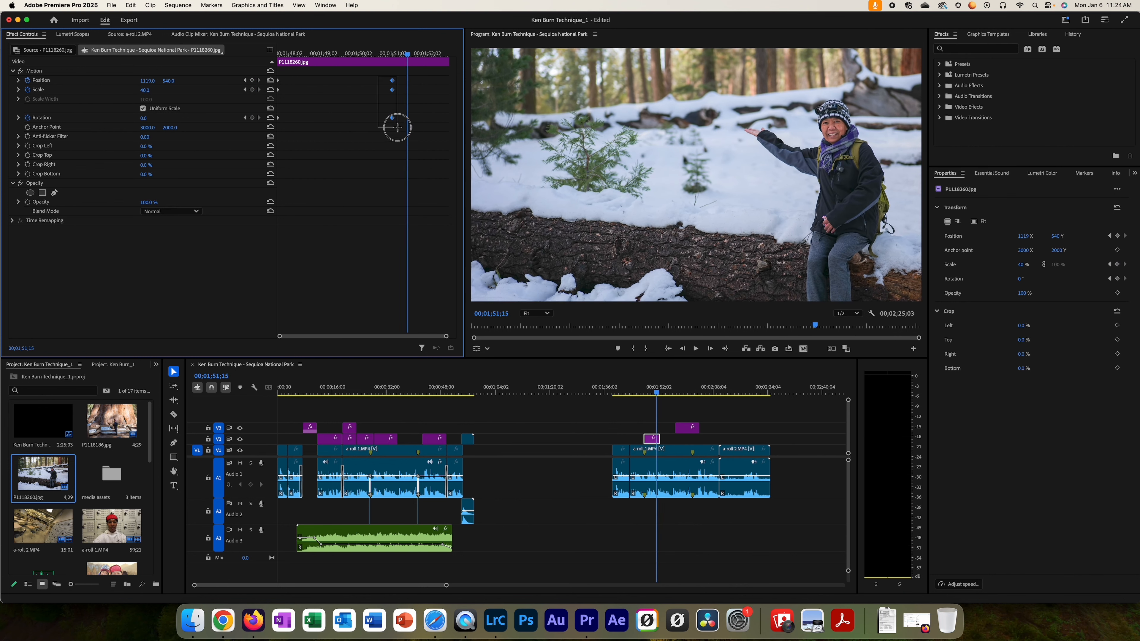
Step: Reapply Ease In to the ending Position, Scale and Rotation keyframes of P1118260.jpg
right_click(393, 118)
mouse_move(431, 200)
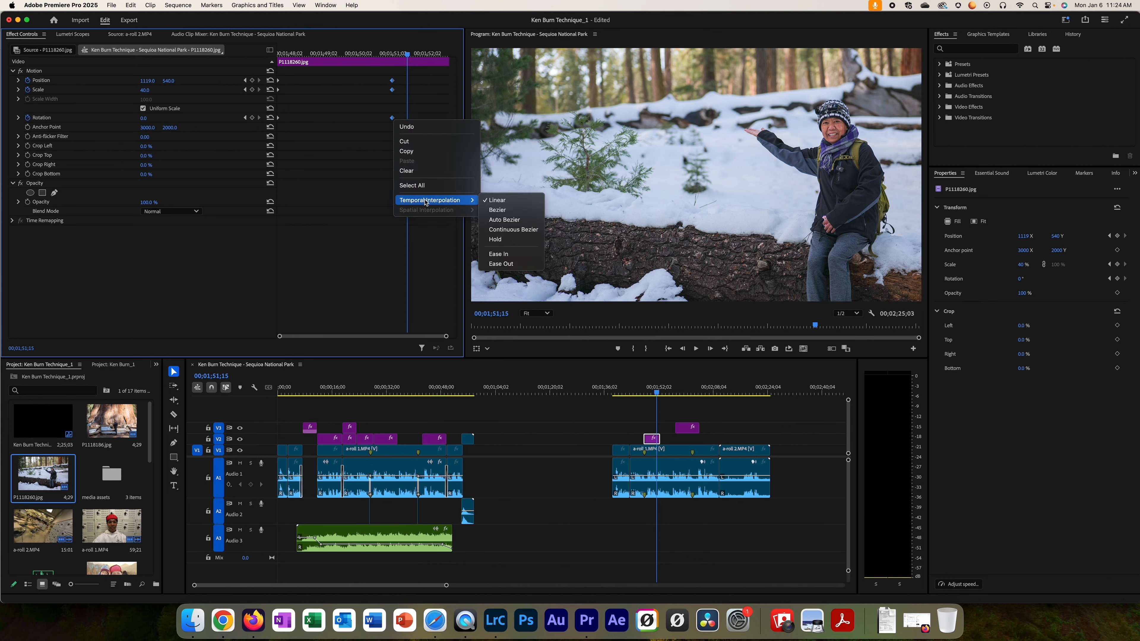
left_click(507, 254)
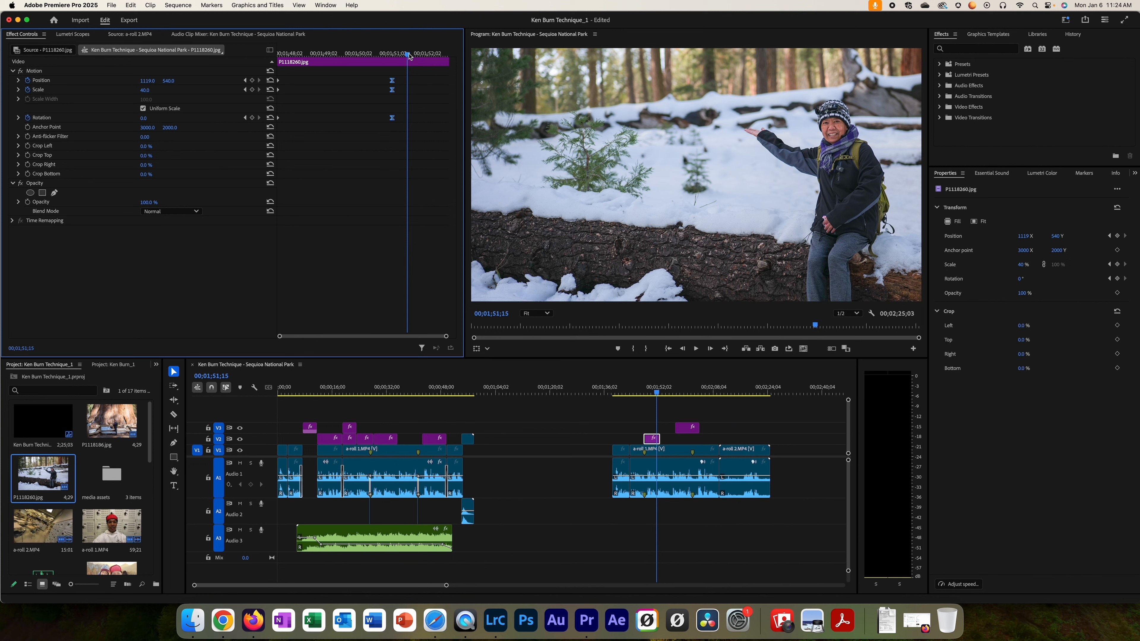
Step: Apply Ease Out to the three starting keyframes of P1118260.jpg and play the eased motion from the clip's start
left_click_drag(410, 56, 362, 57)
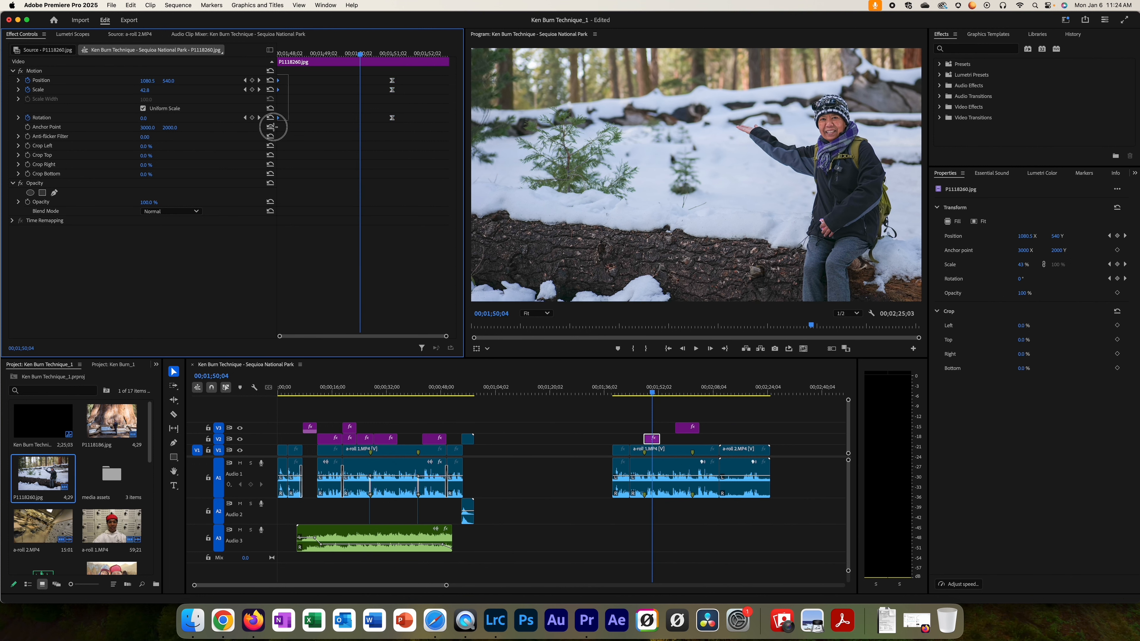
left_click_drag(288, 75, 268, 136)
right_click(279, 120)
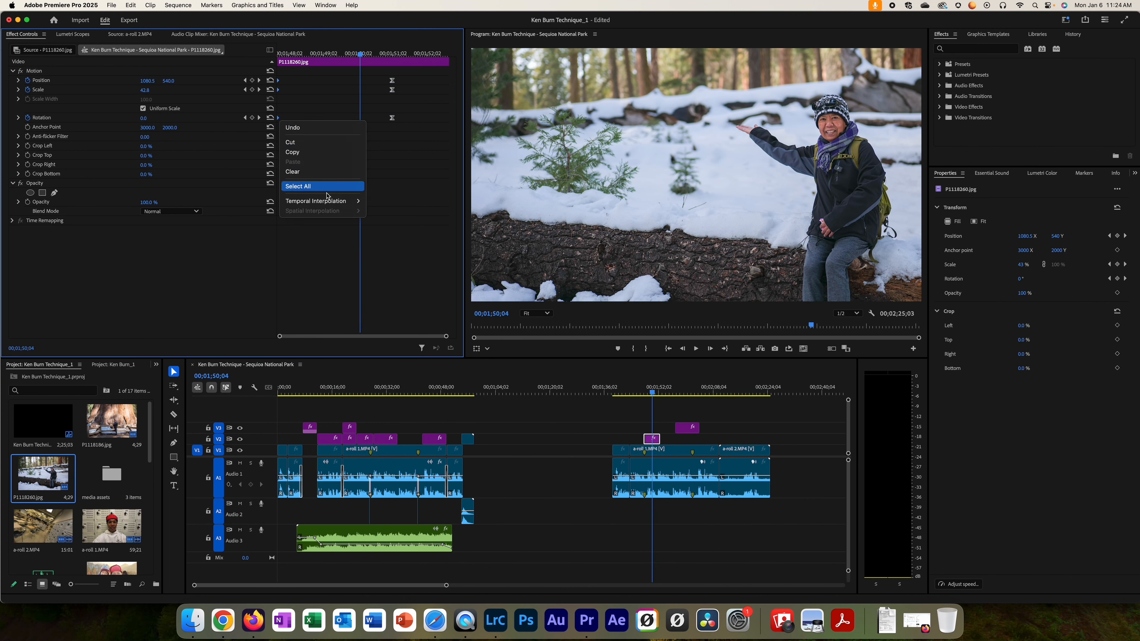
mouse_move(341, 202)
left_click(402, 264)
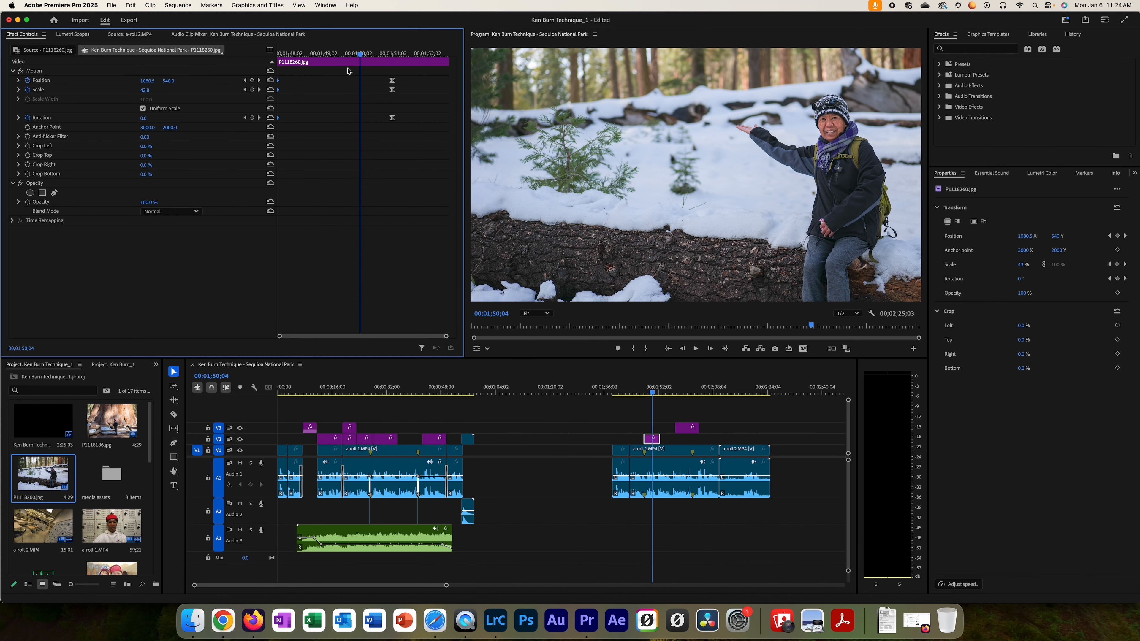
left_click_drag(360, 54, 273, 56)
key("space")
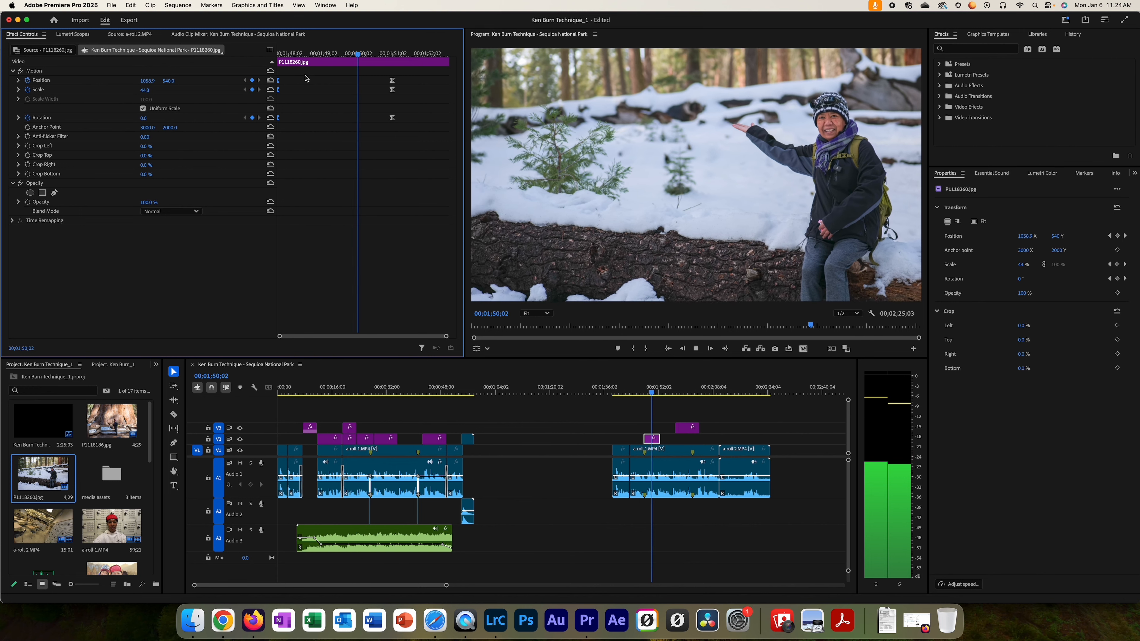
key("space")
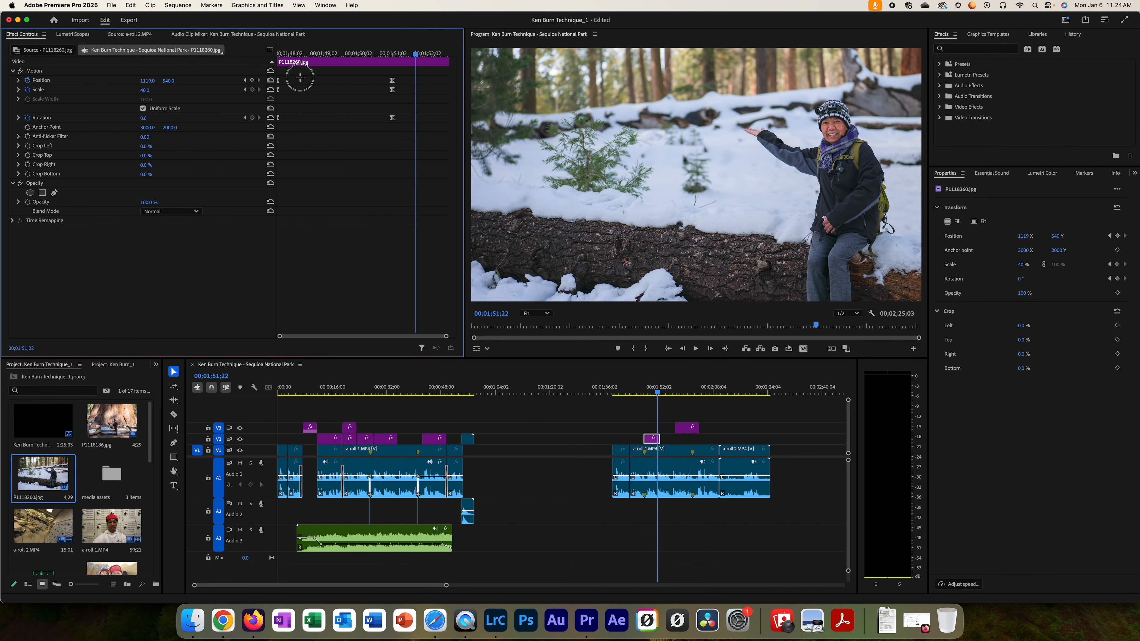
Step: Move the three starting keyframes of P1118260.jpg to about a third of the way into the clip and play it from its start
left_click_drag(278, 118, 340, 118)
left_click_drag(341, 63, 278, 56)
key("space")
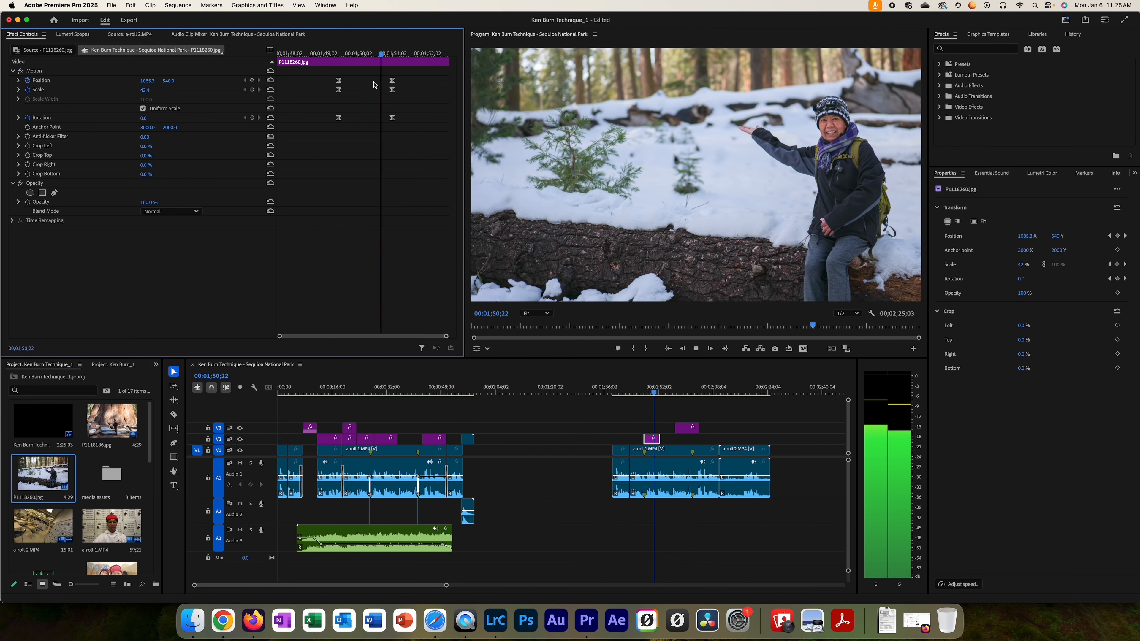
key("space")
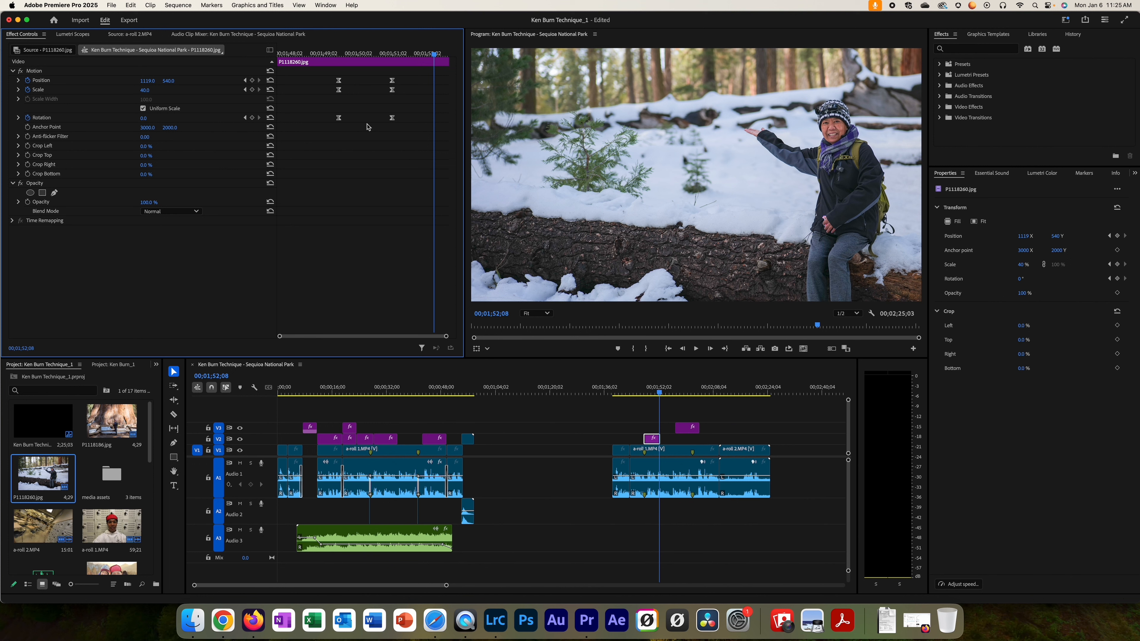
Step: Delete all Position, Scale and Rotation keyframes of P1118260.jpg
left_click_drag(381, 77, 306, 54)
key("Delete")
key("Delete")
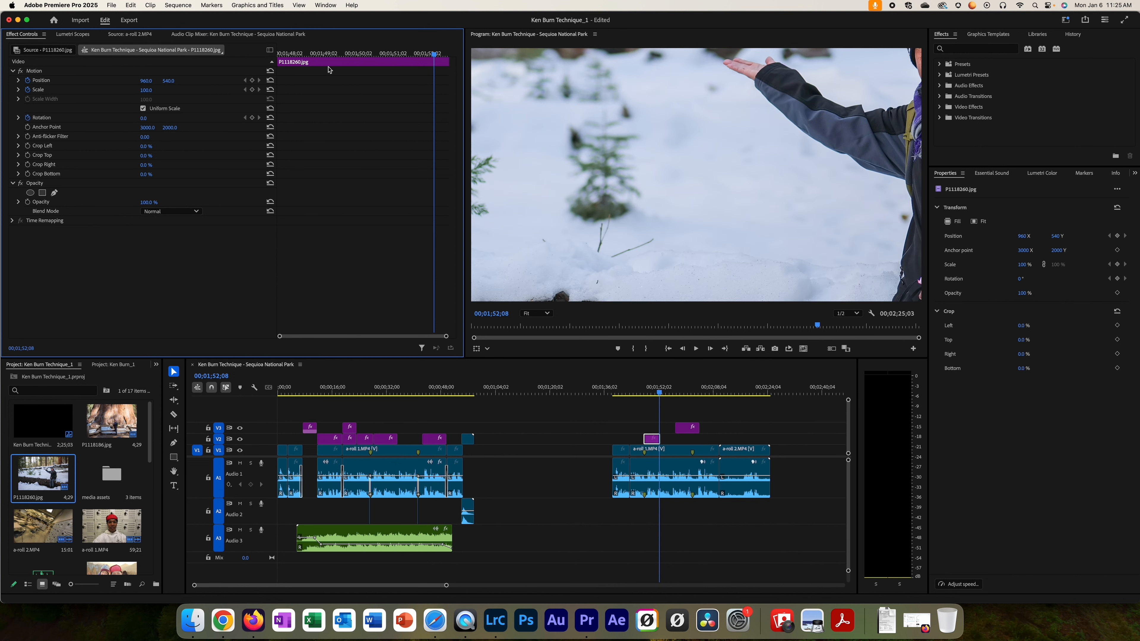